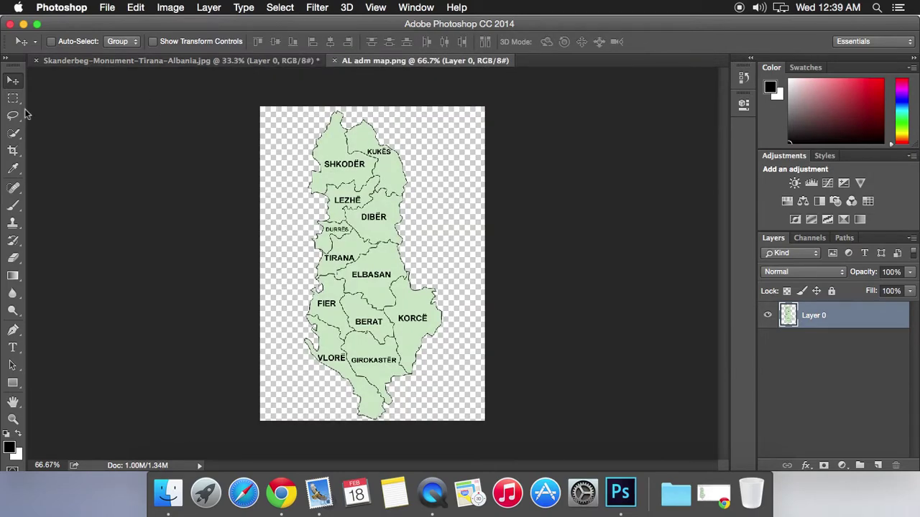
# - Copy the Skanderbeg monument photo into the AL adm map document as a layer above the map
pyautogui.click(151, 61)
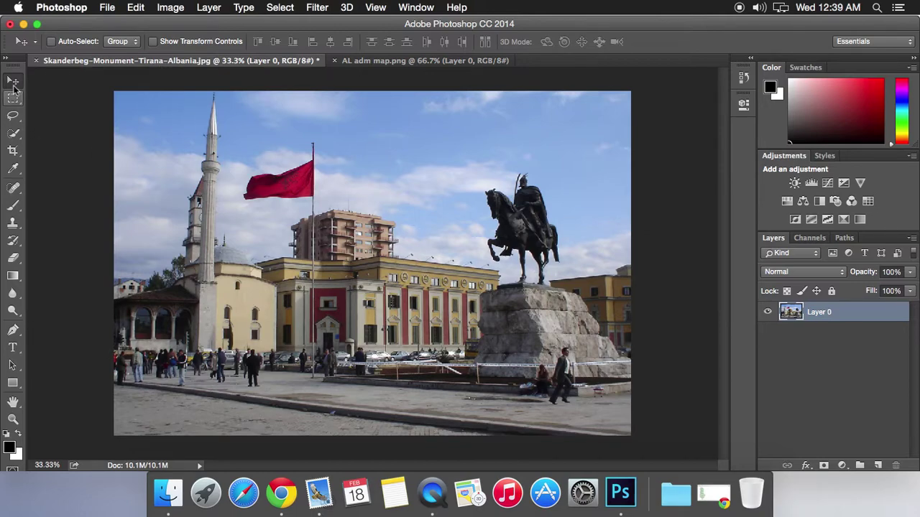
pyautogui.moveTo(317, 223); pyautogui.dragTo(400, 78)
pyautogui.moveTo(351, 274); pyautogui.dragTo(353, 273)
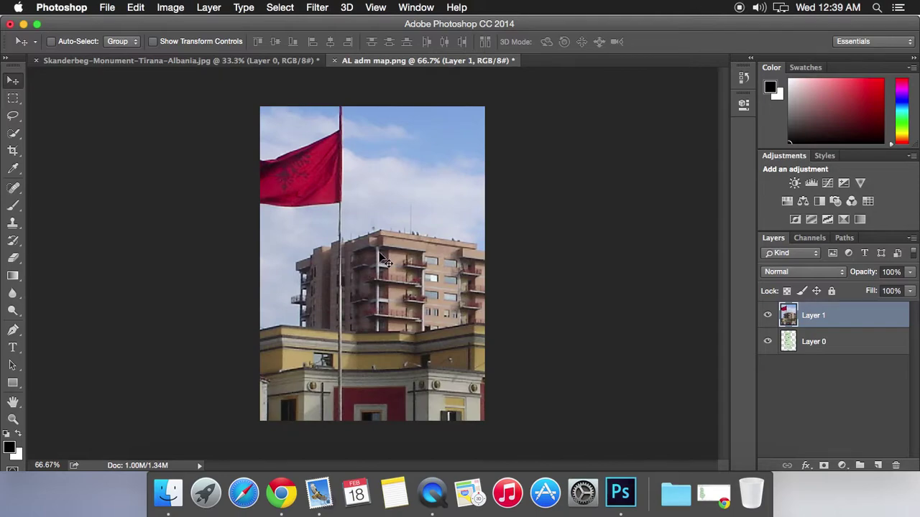
# - Scale the photo layer down to about 9% width and 13% height over the lower middle of the map and apply the transformation
pyautogui.press('super+t')
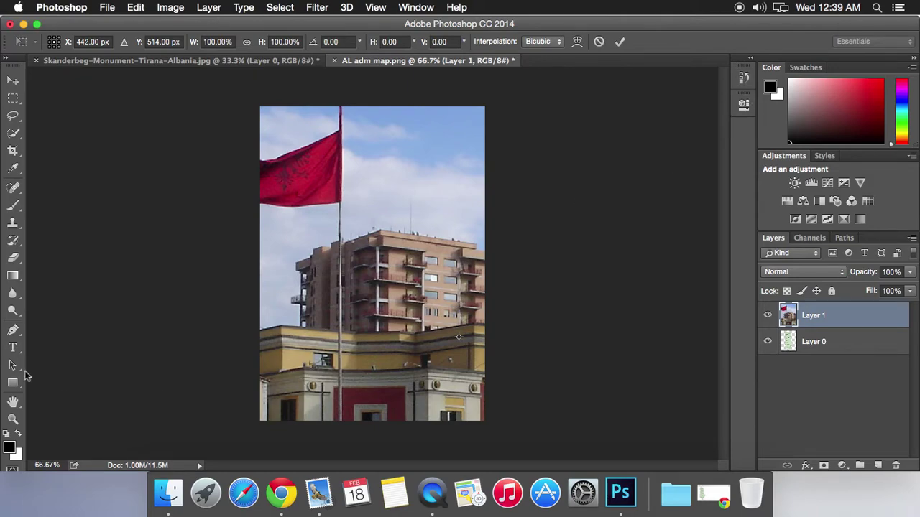
pyautogui.click(13, 419)
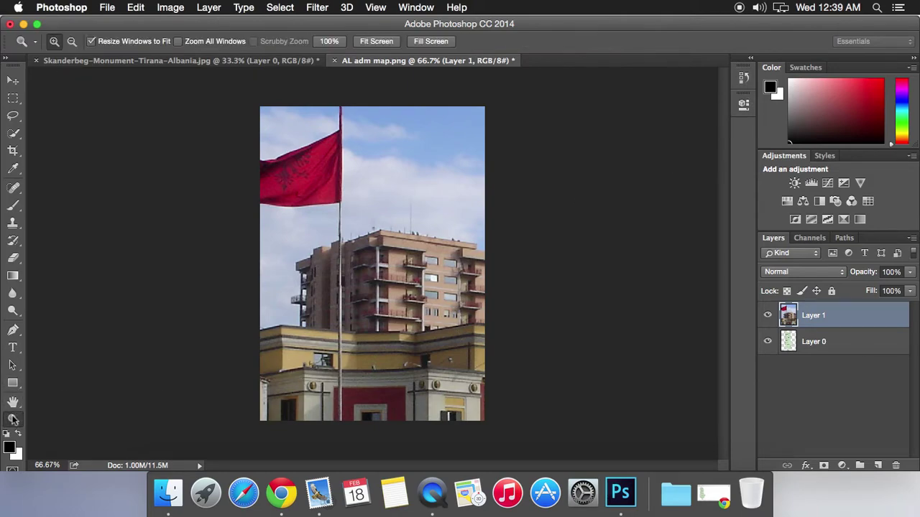
pyautogui.keyDown('alt'); pyautogui.click(408, 254); pyautogui.keyUp('alt')
pyautogui.keyDown('alt'); pyautogui.click(407, 254); pyautogui.keyUp('alt')
pyautogui.keyDown('alt'); pyautogui.click(407, 254); pyautogui.keyUp('alt')
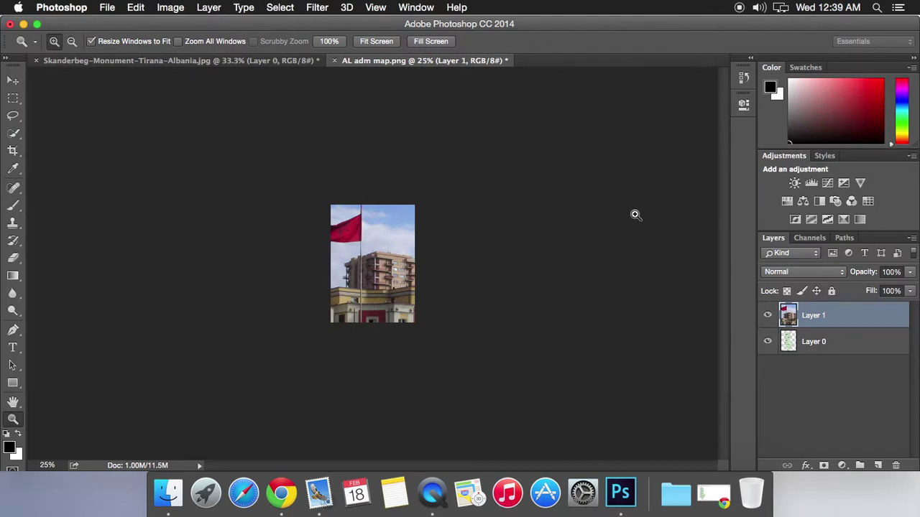
pyautogui.press('super+t')
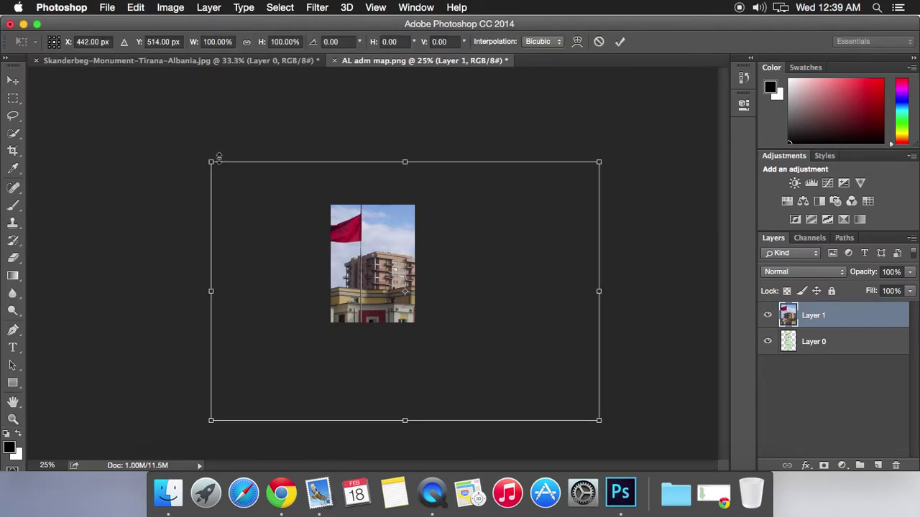
pyautogui.moveTo(211, 164); pyautogui.dragTo(368, 271)
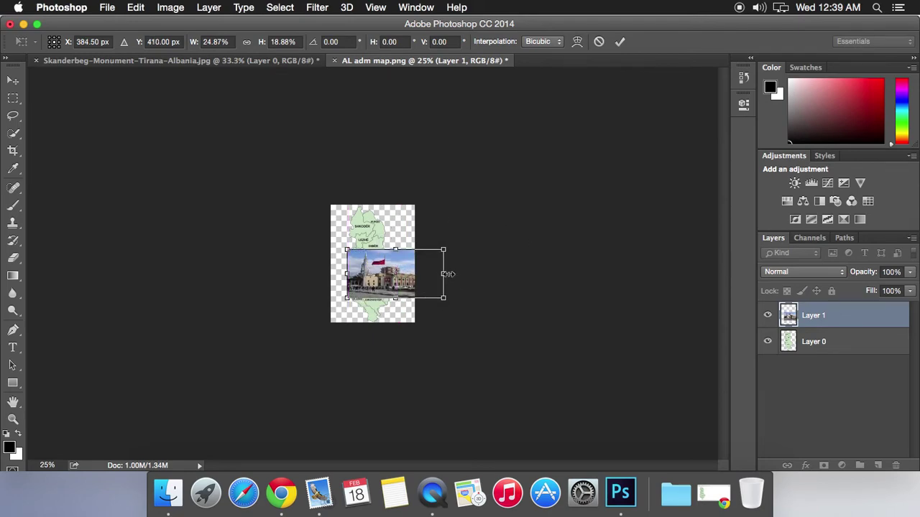
pyautogui.moveTo(446, 274); pyautogui.dragTo(393, 235)
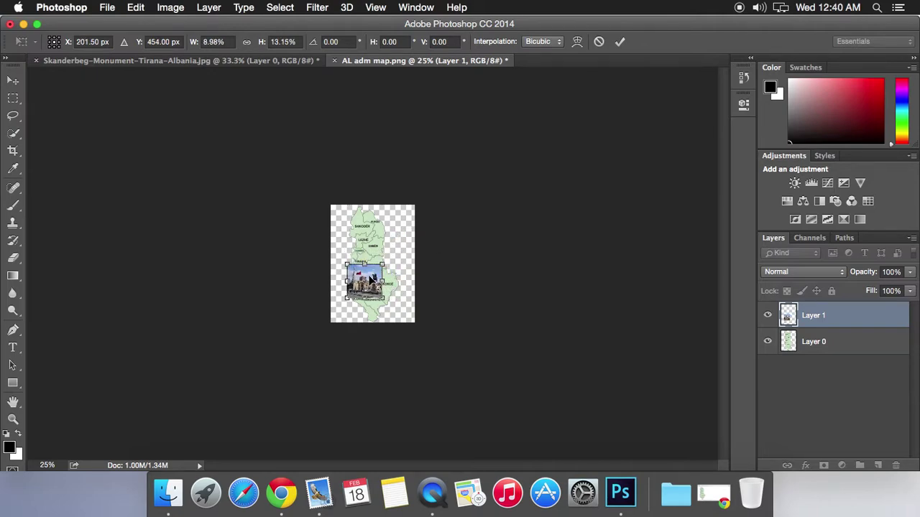
pyautogui.moveTo(370, 280); pyautogui.dragTo(369, 259)
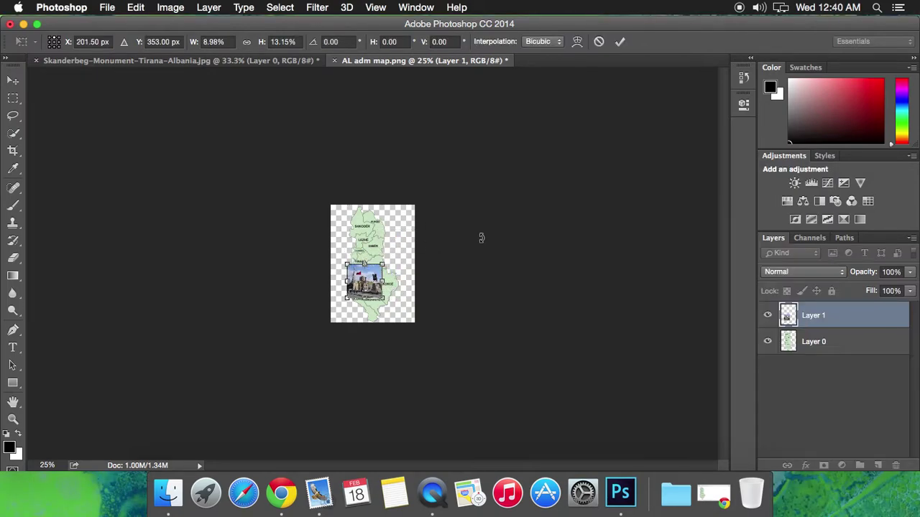
pyautogui.click(13, 418)
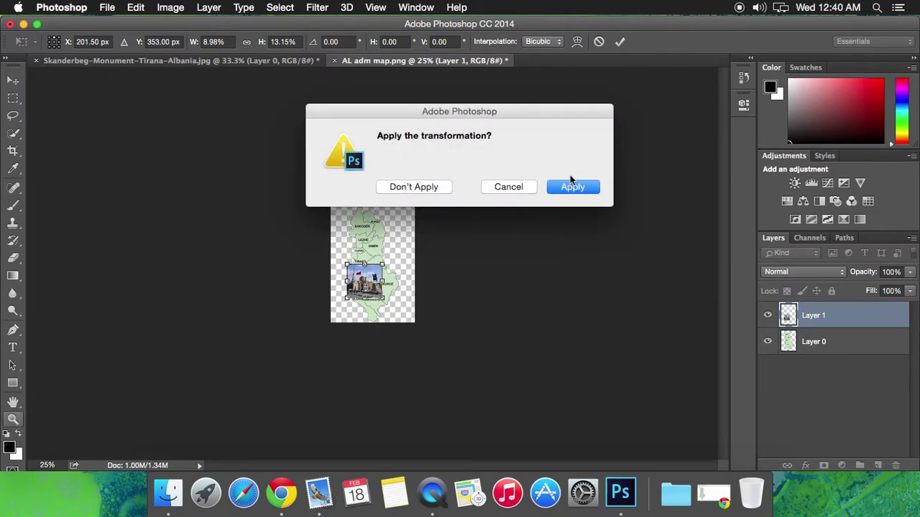
pyautogui.click(573, 187)
# - Transform the photo layer to about 64% width and 75% height, positioned so it covers the Tirana region
pyautogui.click(387, 271)
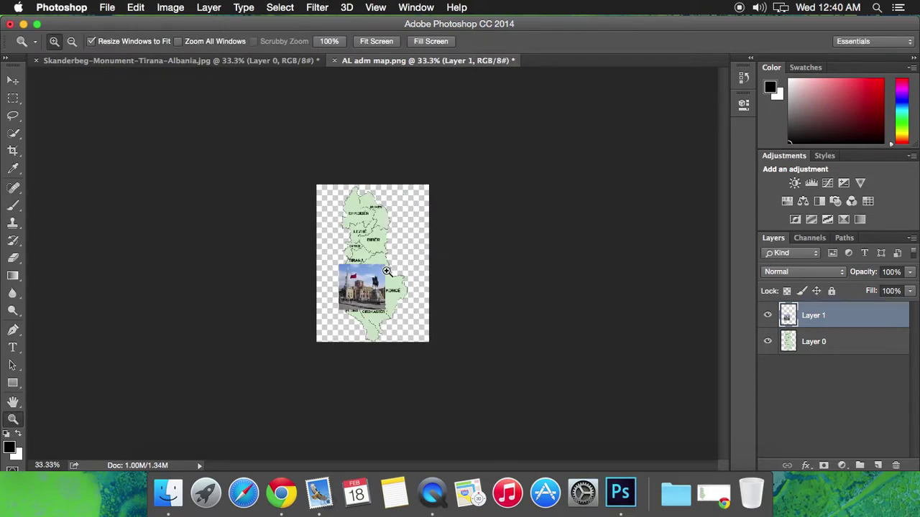
pyautogui.click(386, 271)
pyautogui.click(386, 271)
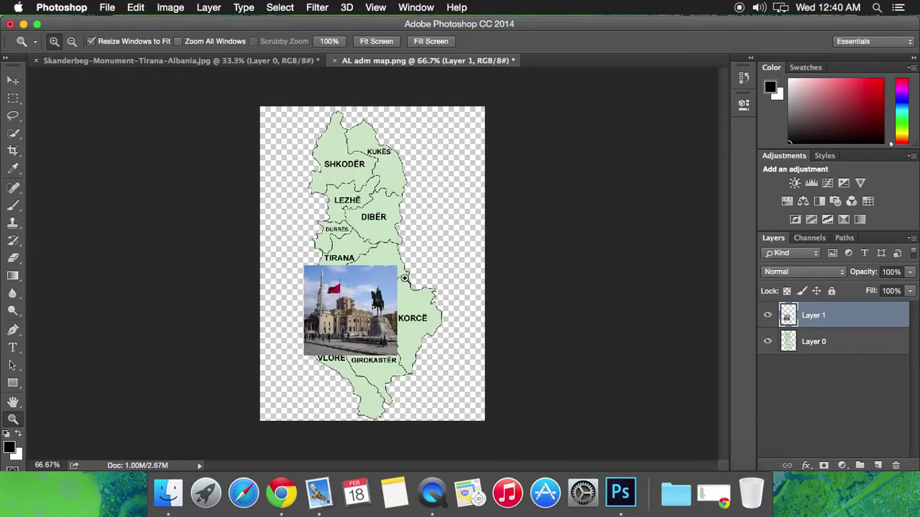
pyautogui.press('super+t')
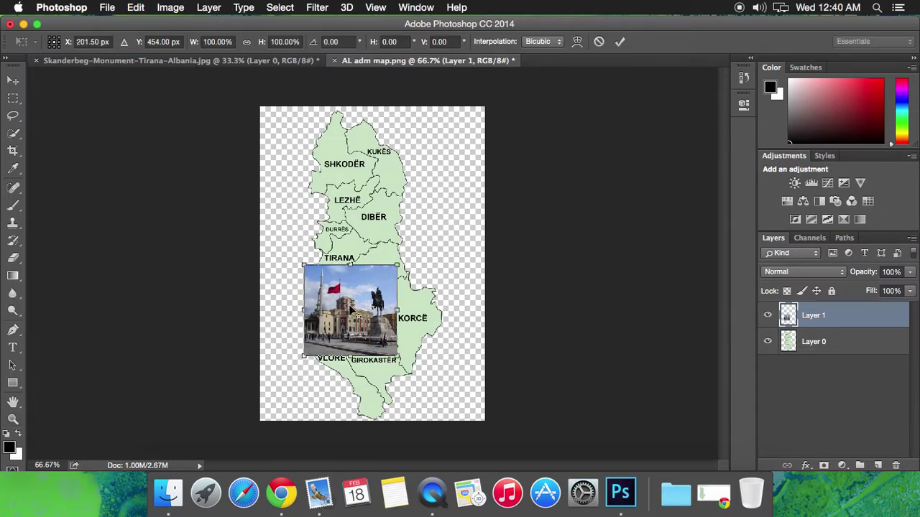
pyautogui.moveTo(303, 263); pyautogui.dragTo(364, 224)
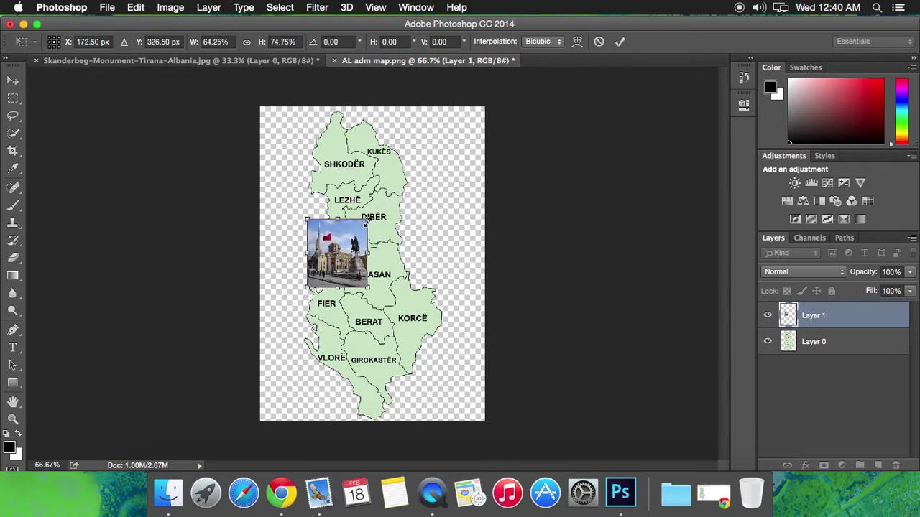
pyautogui.click(619, 41)
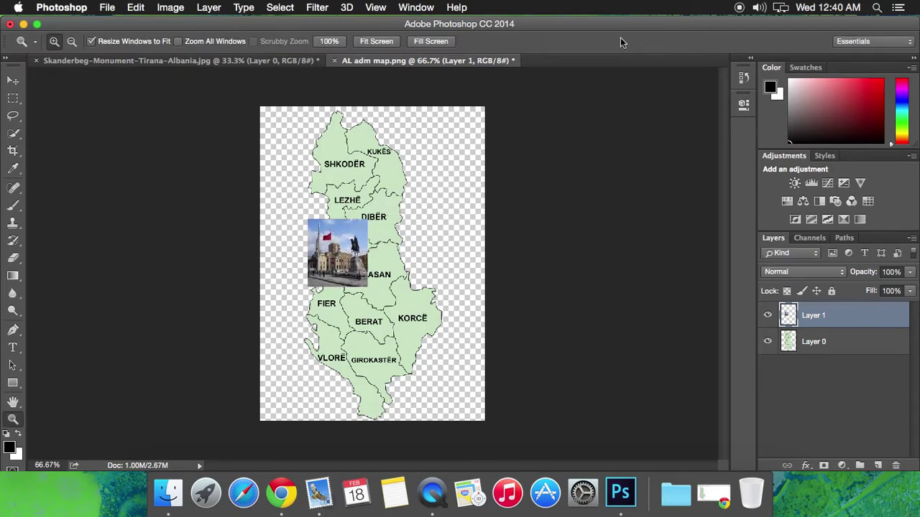
# - Hide the photo layer and make the map layer active, clearing the rough Quick Selection around Tirana
pyautogui.click(768, 314)
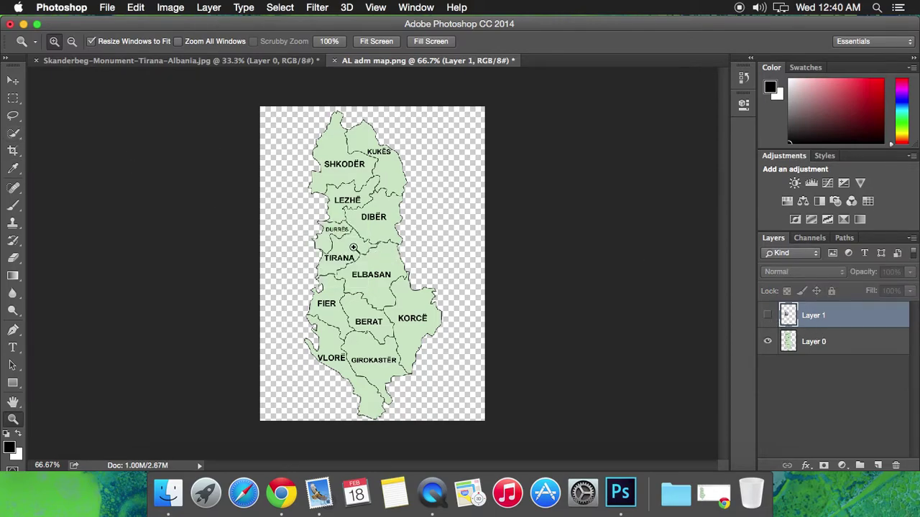
pyautogui.click(353, 247)
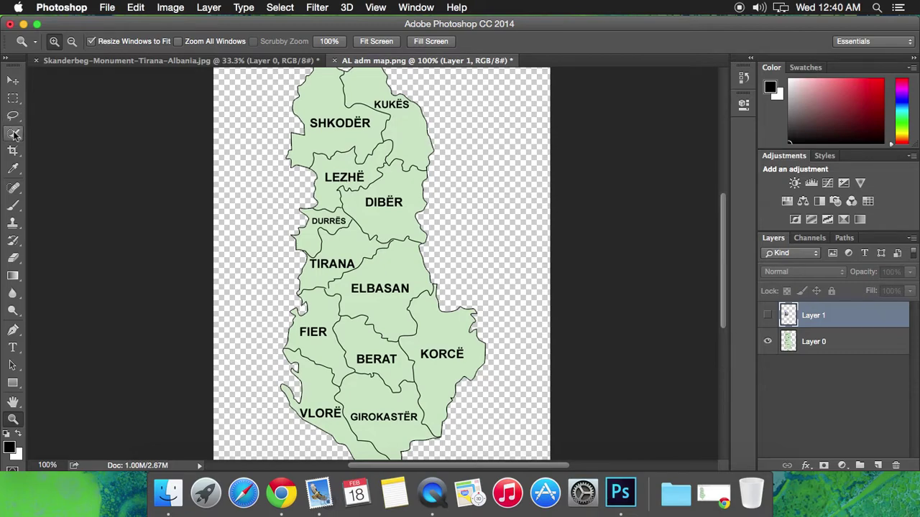
pyautogui.click(13, 133)
pyautogui.moveTo(342, 243); pyautogui.dragTo(327, 263)
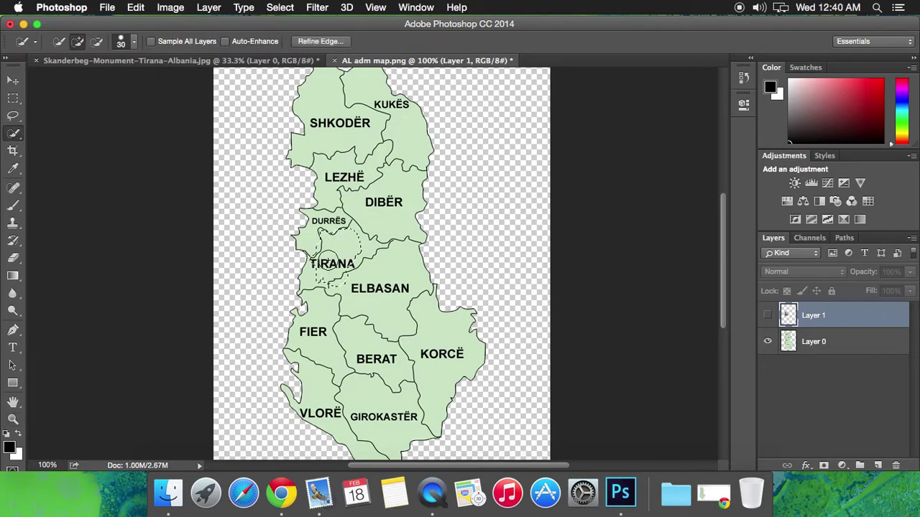
pyautogui.click(824, 343)
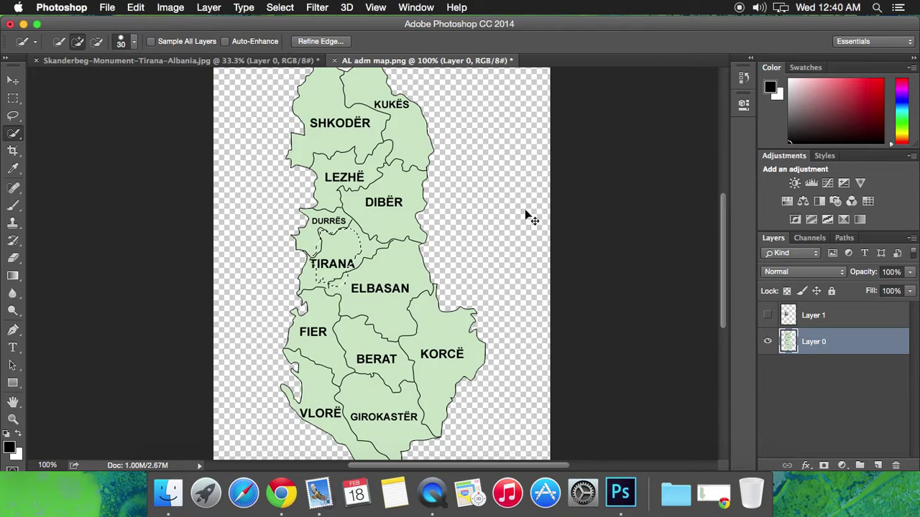
pyautogui.press('super+d')
pyautogui.click(350, 235)
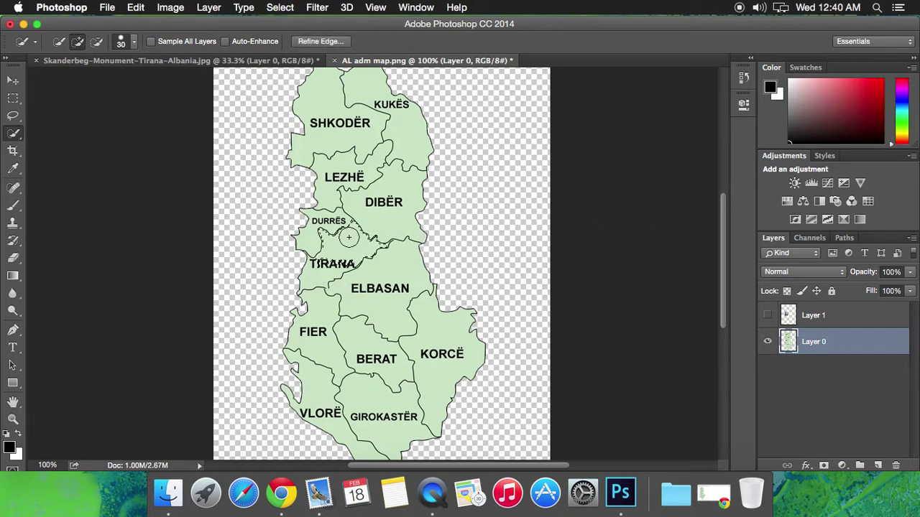
pyautogui.moveTo(345, 253)
pyautogui.mouseDown()
pyautogui.moveTo(329, 278)
pyautogui.moveTo(324, 269)
pyautogui.moveTo(394, 247)
pyautogui.moveTo(315, 268)
pyautogui.mouseUp()
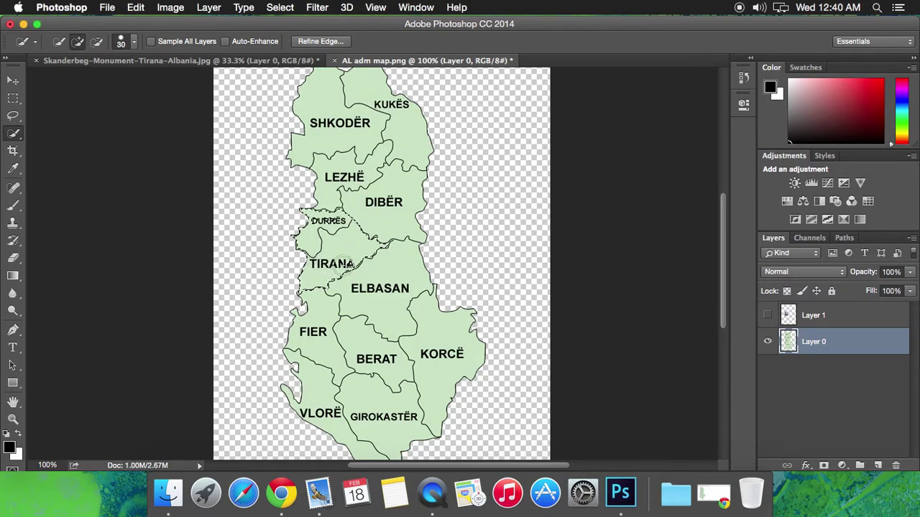
pyautogui.press('super+d')
# - Reduce the Quick Selection brush size to 15 and select the whole Tirana region on the map layer
pyautogui.press('[')
pyautogui.press('[')
pyautogui.press('[')
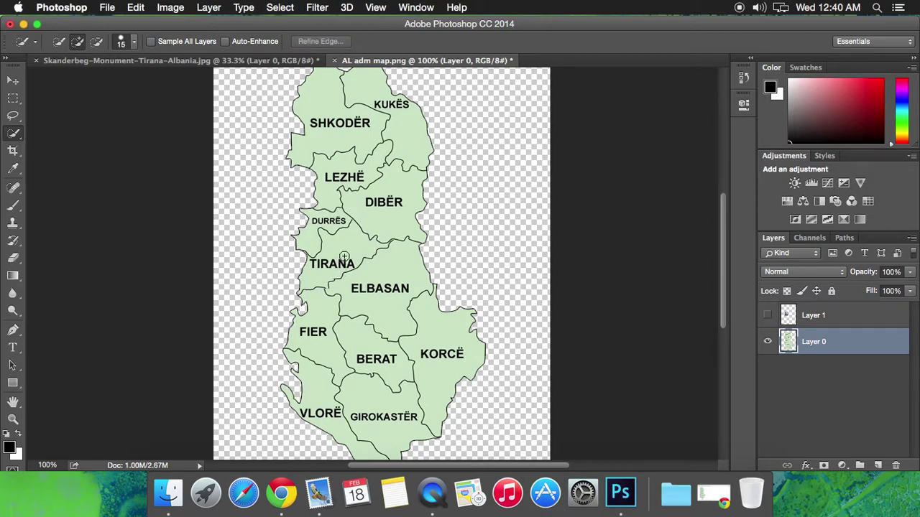
pyautogui.click(347, 250)
pyautogui.click(314, 273)
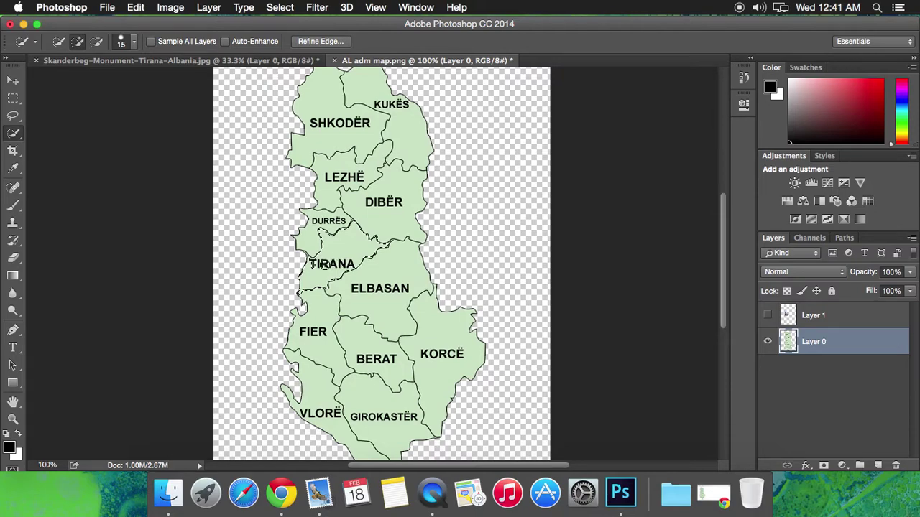
# - Show the photo layer again and add a layer mask to it from the Tirana selection
pyautogui.click(767, 316)
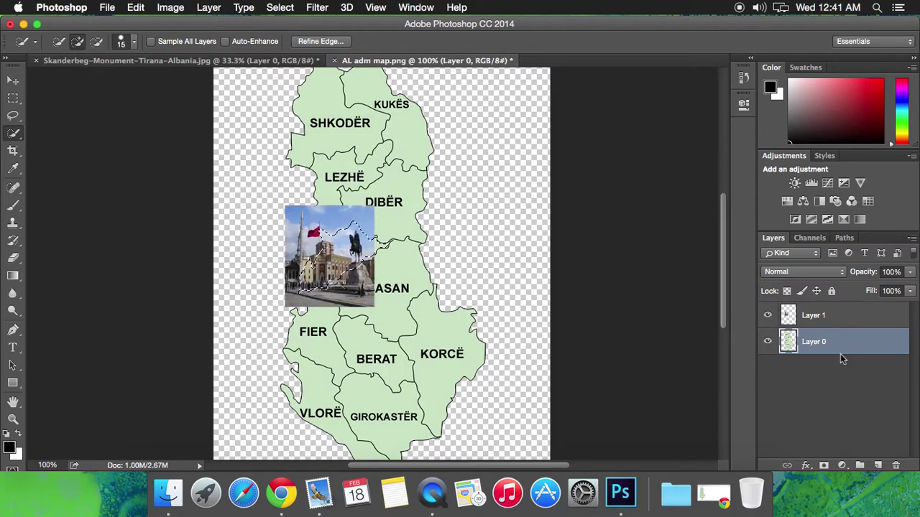
pyautogui.click(850, 314)
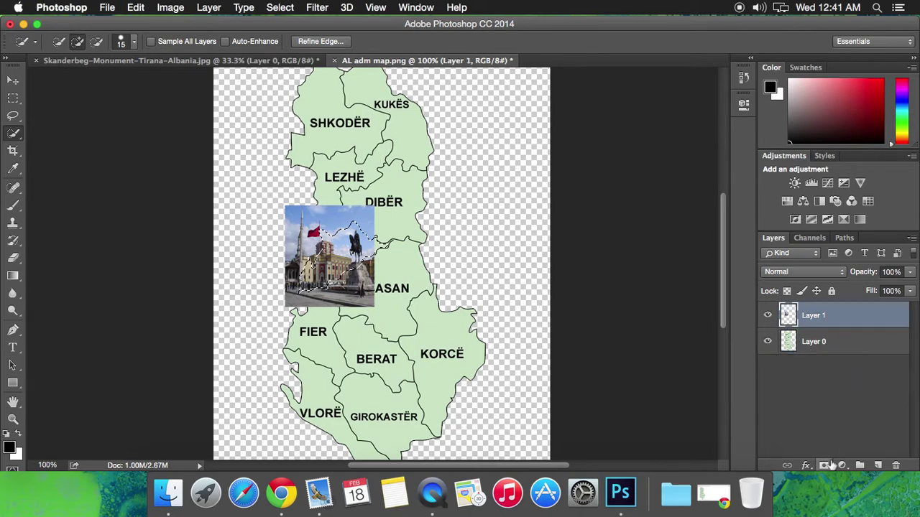
pyautogui.click(826, 465)
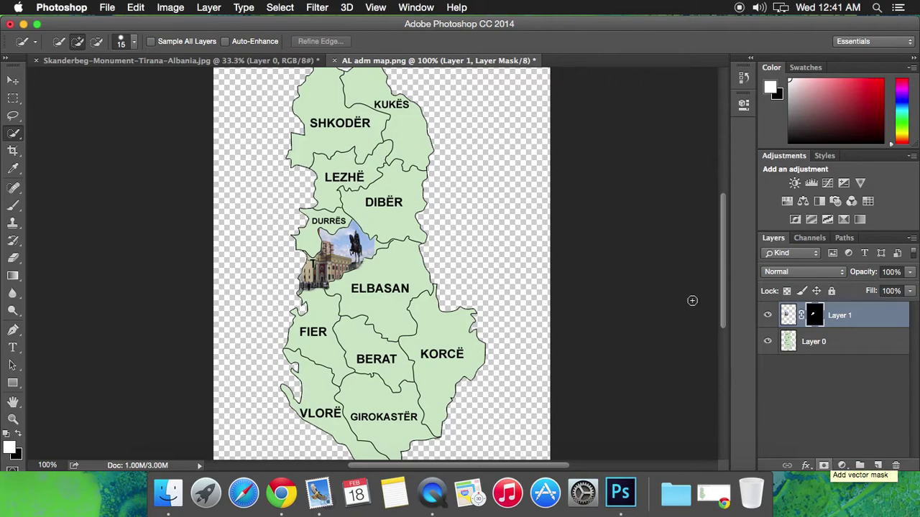
# - Switch to Chrome, return to the Google Images results and search for "elbasan map"
pyautogui.click(291, 507)
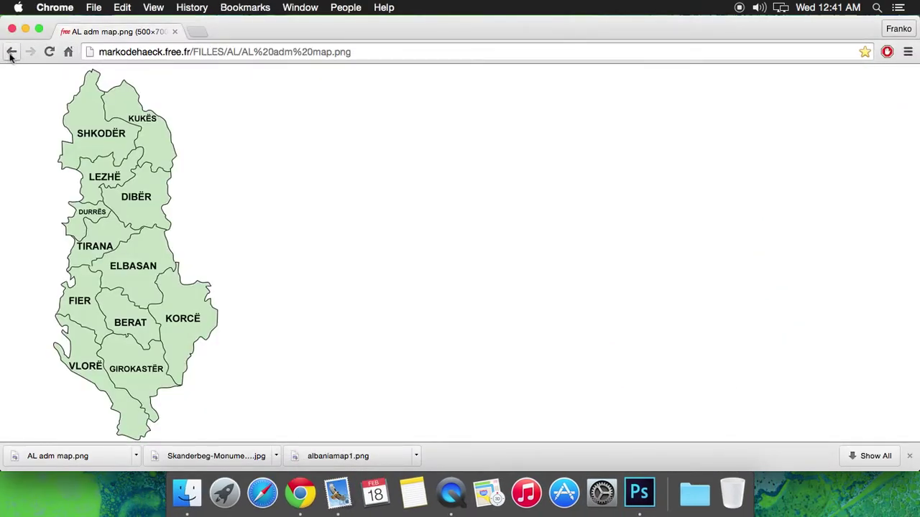
pyautogui.click(12, 52)
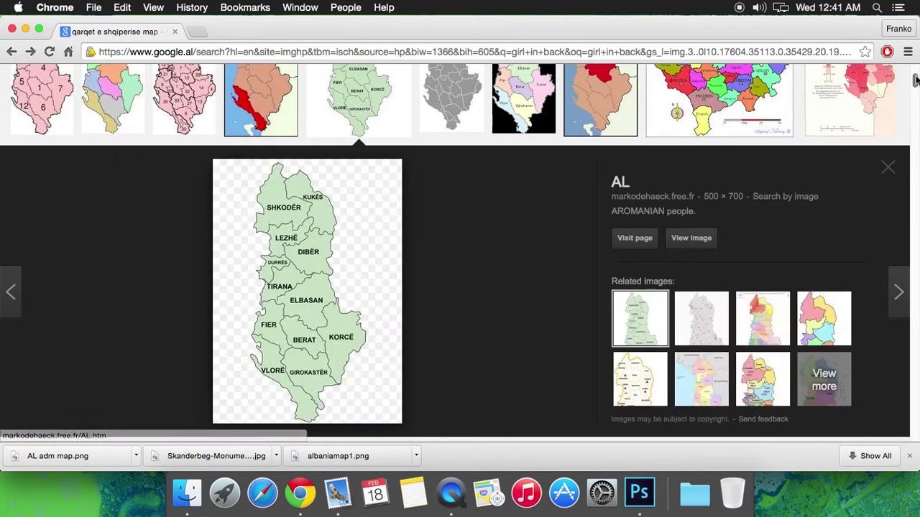
pyautogui.scroll(5, 344, 66)
pyautogui.click(320, 85)
pyautogui.press('super+a')
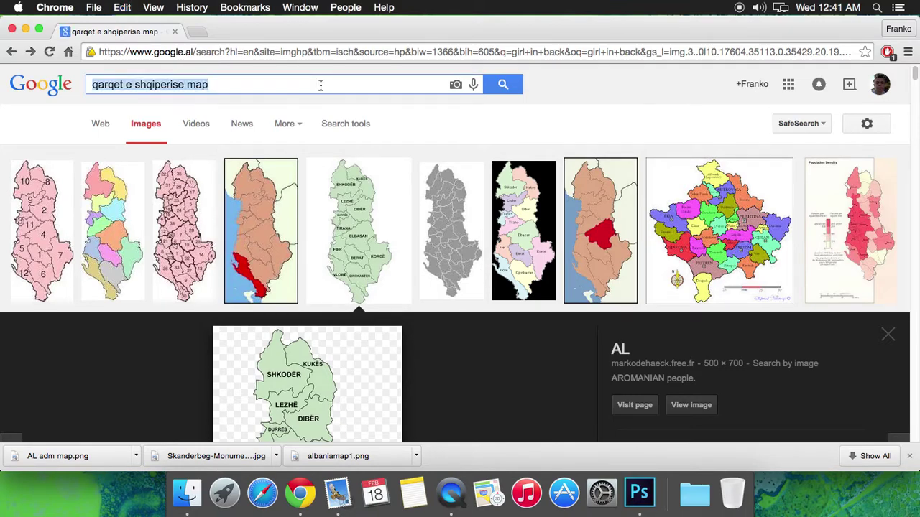
pyautogui.write('elbasan ')
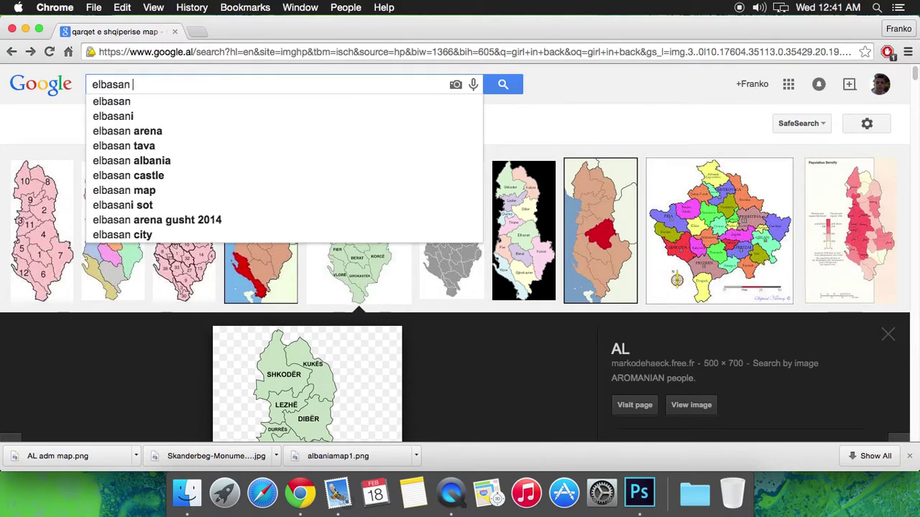
pyautogui.write('map')
pyautogui.press('Return')
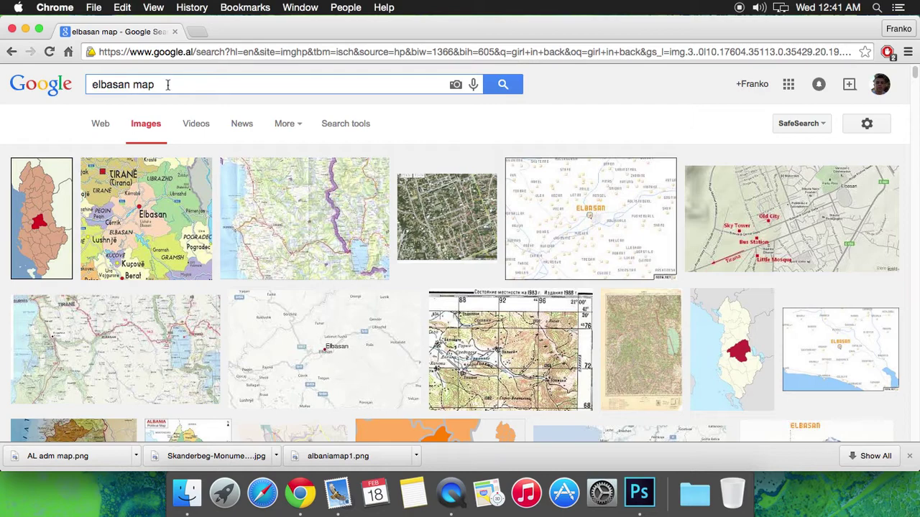
# - Search Google Images for "elbasan view" and open the preview of the daytime Elbasan boulevard photo from weather-forecast.com
pyautogui.press('BackSpace')
pyautogui.press('BackSpace')
pyautogui.press('BackSpace')
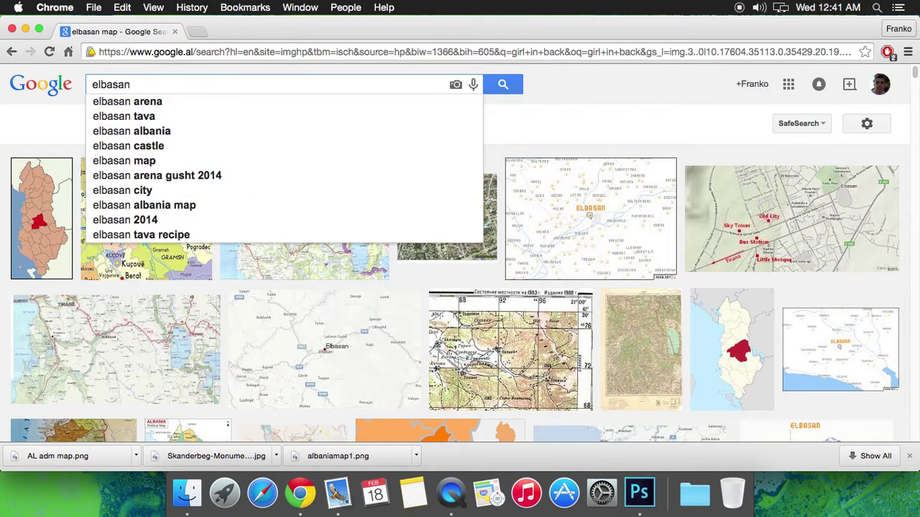
pyautogui.write('view')
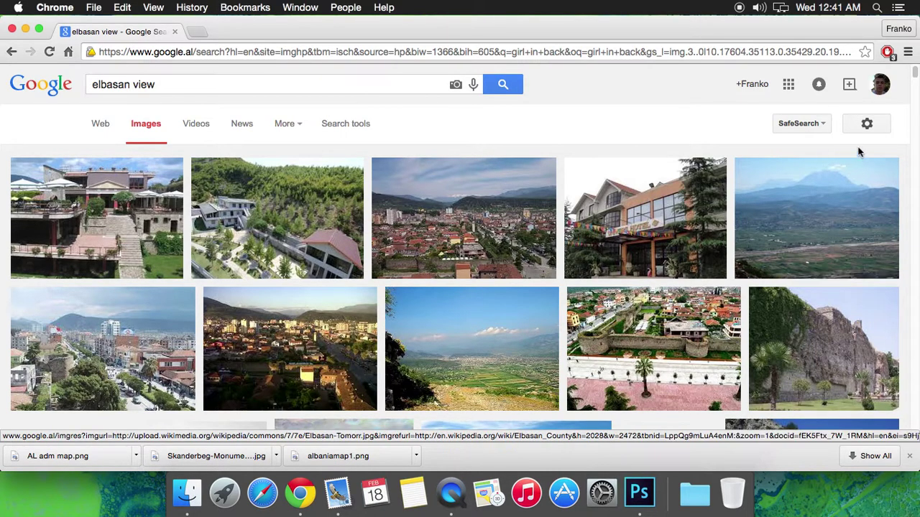
pyautogui.moveTo(915, 74); pyautogui.dragTo(914, 83)
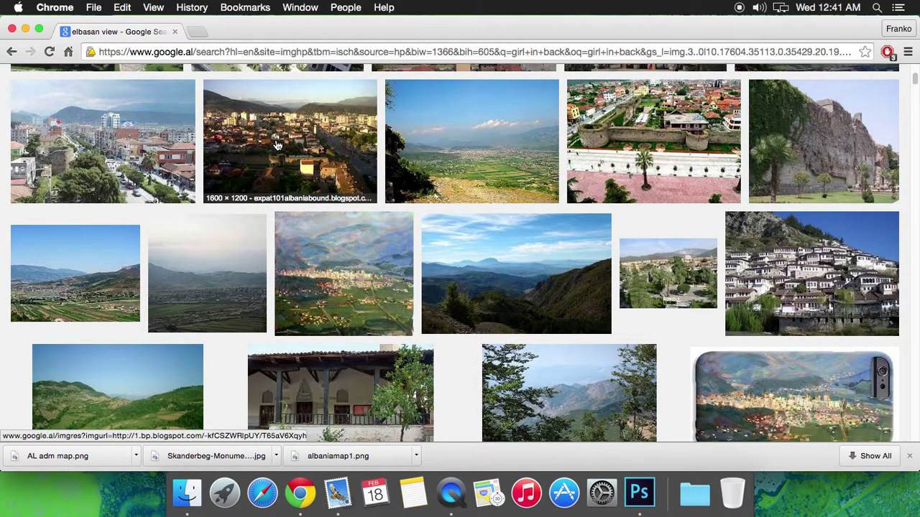
pyautogui.click(127, 171)
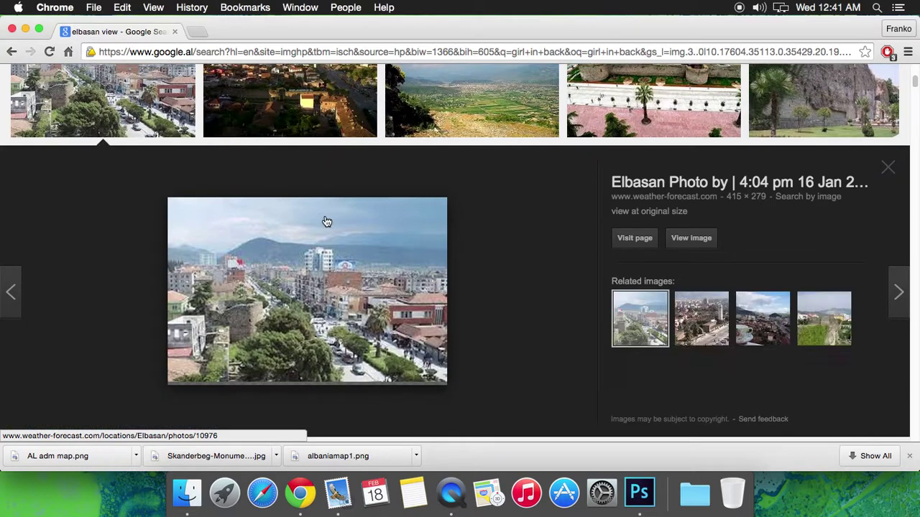
# - Save the previewed Elbasan boulevard photo to the Desktop as Elbasan
pyautogui.rightClick(331, 244)
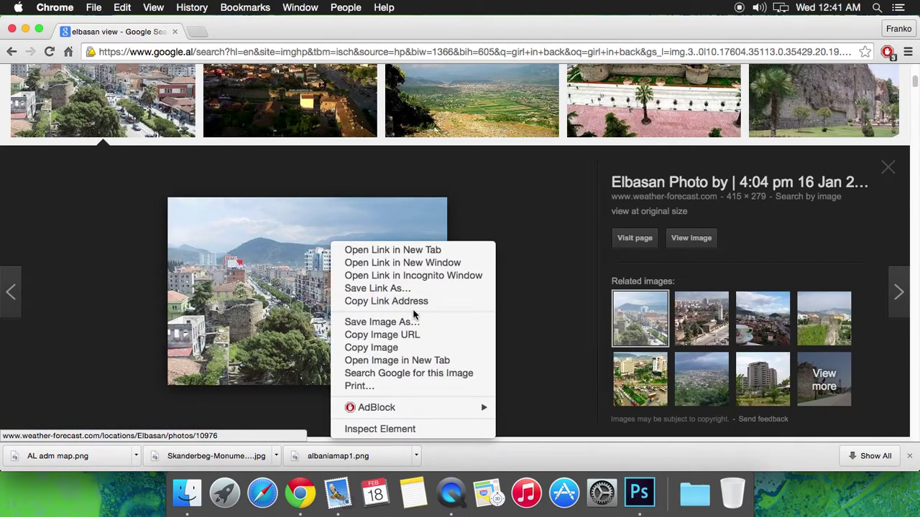
pyautogui.press('Escape')
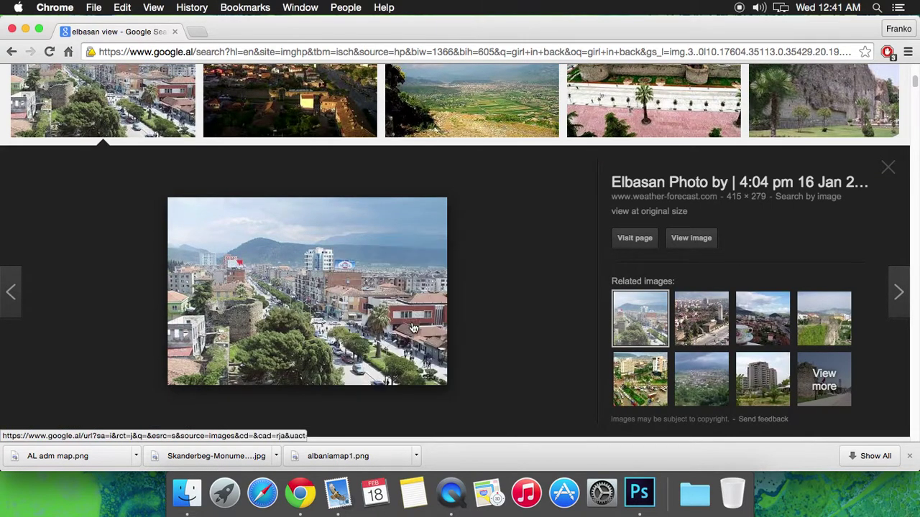
pyautogui.rightClick(336, 274)
pyautogui.click(388, 351)
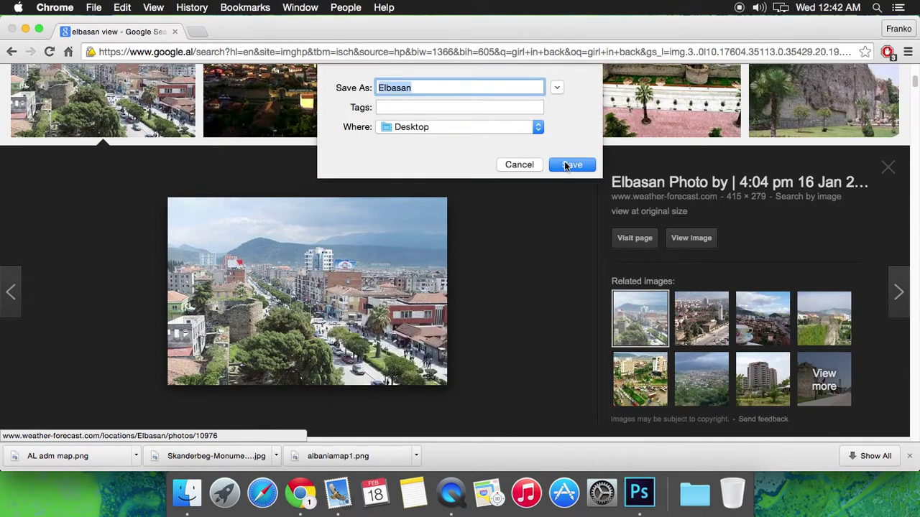
pyautogui.click(571, 165)
# - Switch to Photoshop, clear its window and Chrome's away to reach the desktop, and place Elbasan.jpg into the Albania map document
pyautogui.click(640, 492)
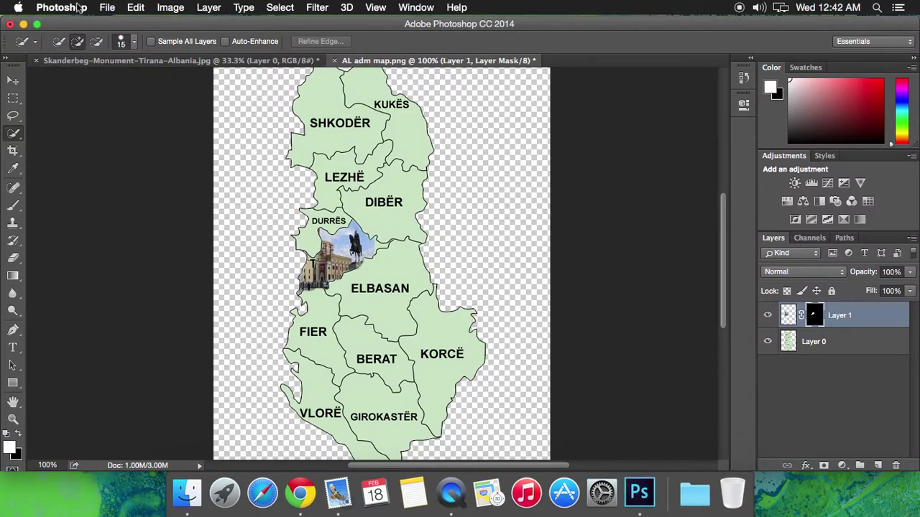
pyautogui.click(24, 25)
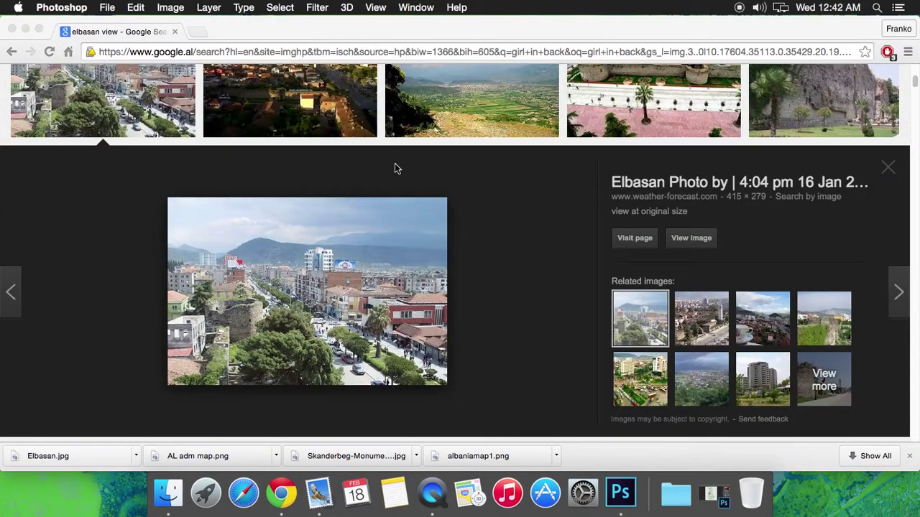
pyautogui.click(25, 28)
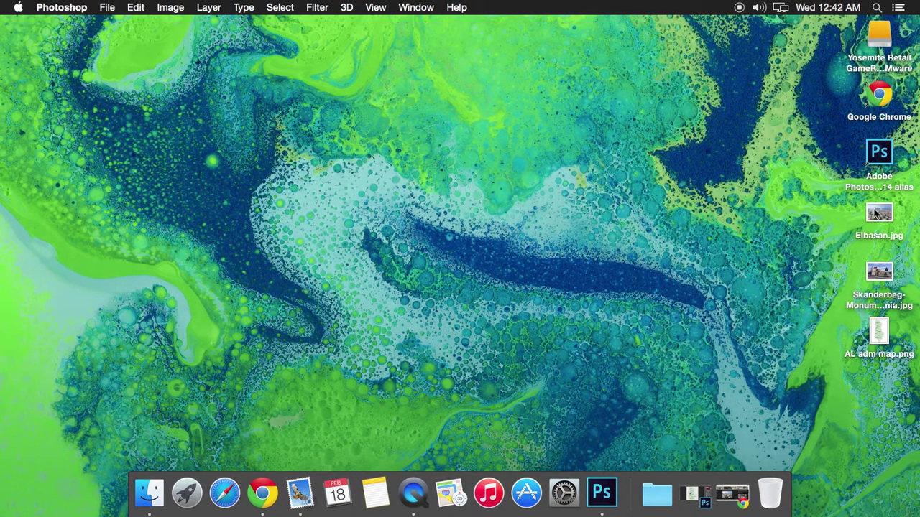
pyautogui.moveTo(875, 212); pyautogui.dragTo(392, 296)
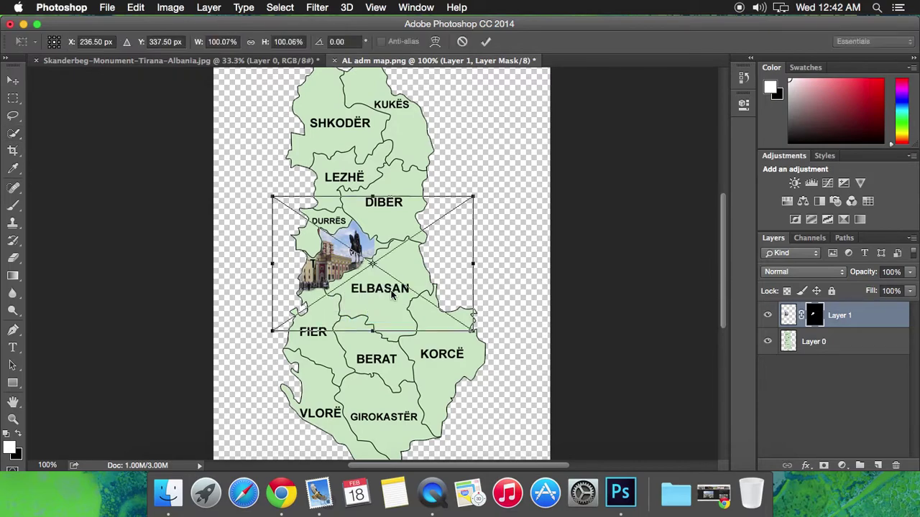
# - Move and scale the placed Elbasan photo to about 58.57% width and 88.61% height over the Elbasan region and commit the placement
pyautogui.moveTo(402, 212); pyautogui.dragTo(448, 250)
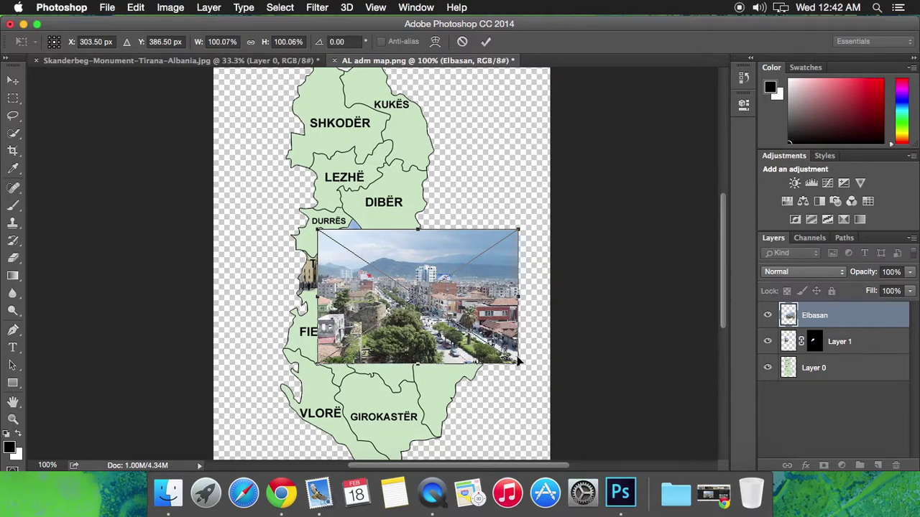
pyautogui.moveTo(518, 361); pyautogui.dragTo(439, 360)
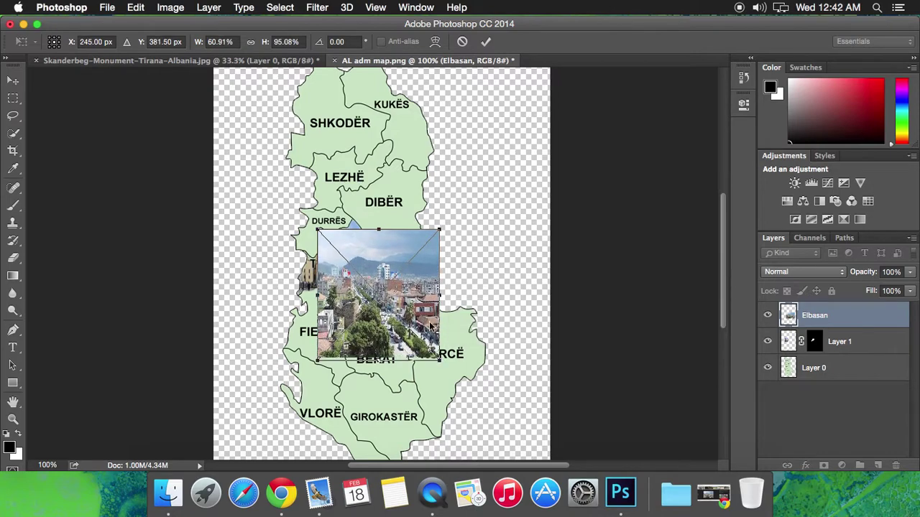
pyautogui.moveTo(439, 298); pyautogui.dragTo(447, 296)
pyautogui.moveTo(317, 360); pyautogui.dragTo(331, 349)
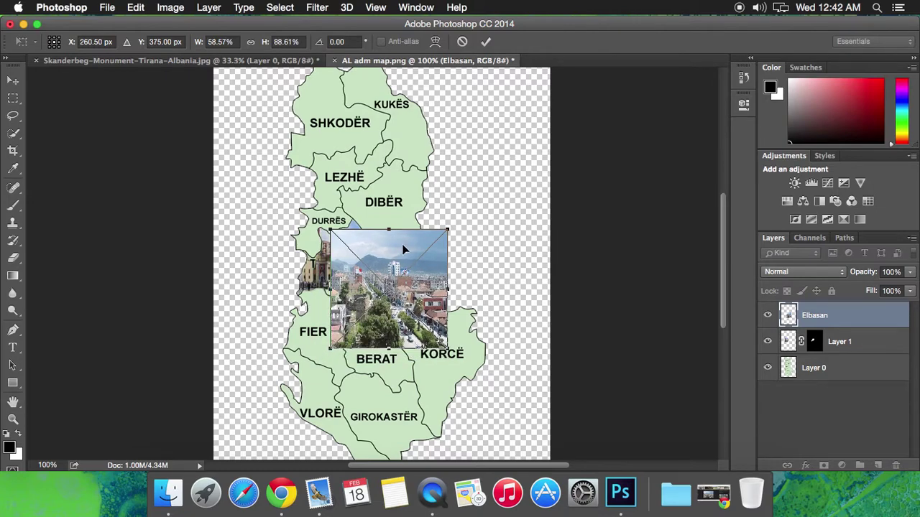
pyautogui.moveTo(404, 247); pyautogui.dragTo(409, 248)
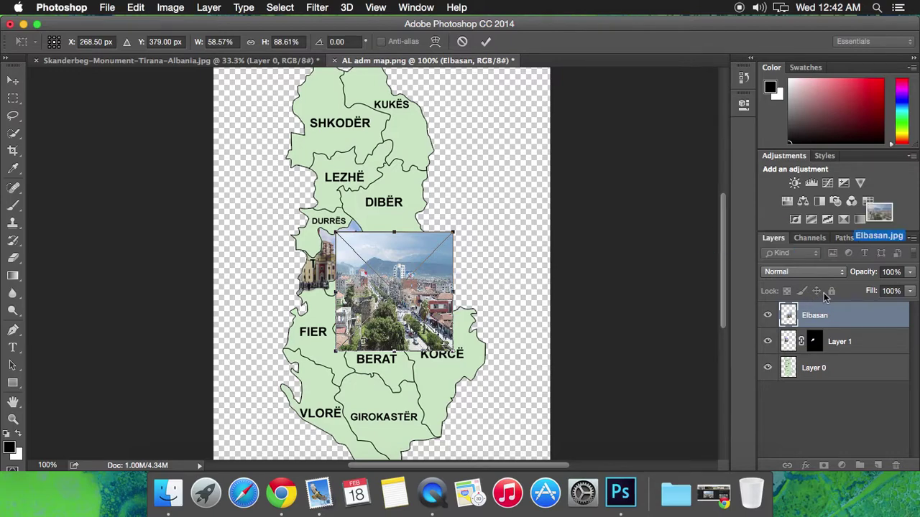
pyautogui.press('Return')
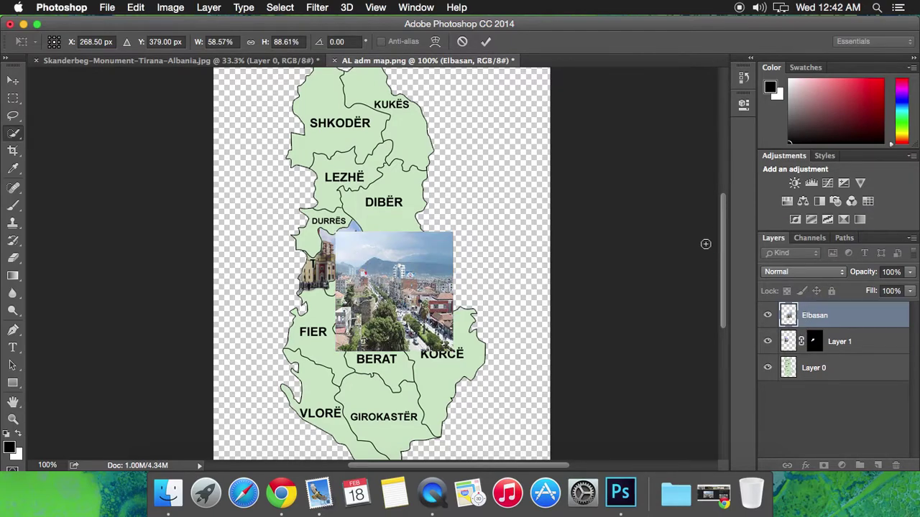
# - Hide the Elbasan photo layer and select the whole Elbasan region on the Layer 0 map with the Quick Selection tool
pyautogui.press('w')
pyautogui.click(768, 316)
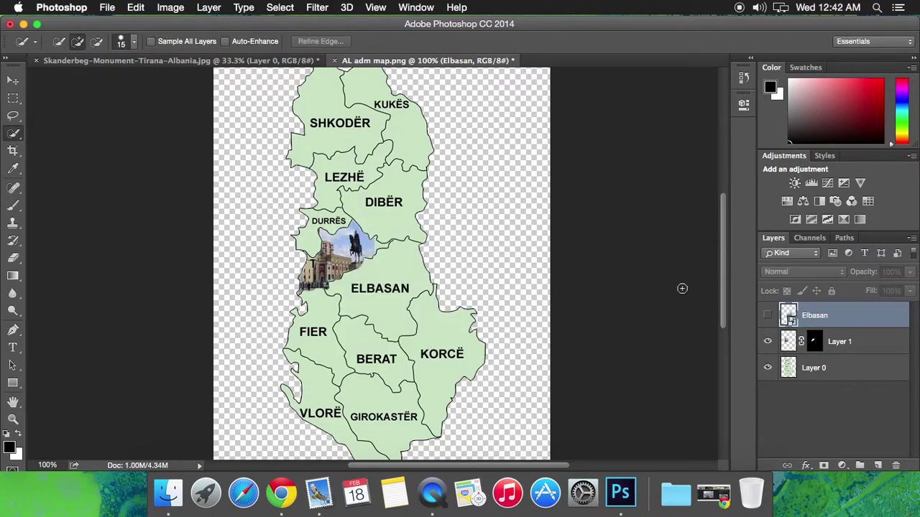
pyautogui.click(398, 268)
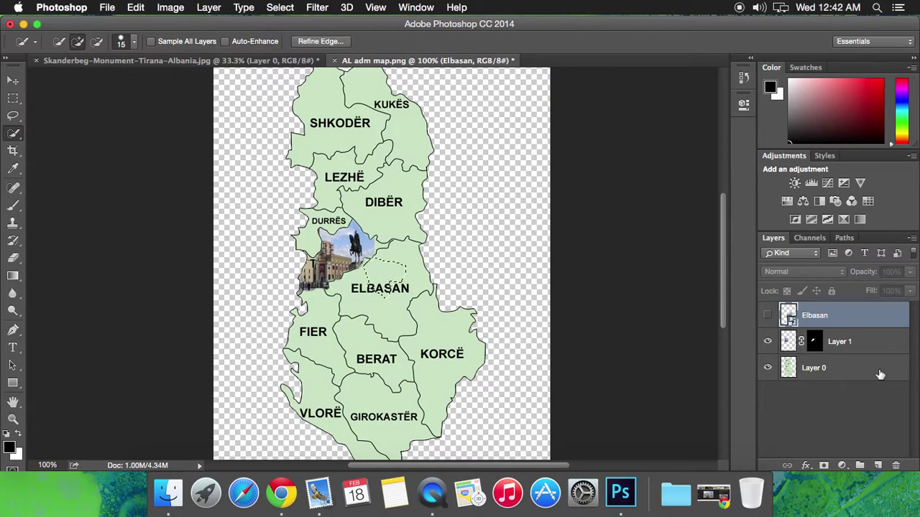
pyautogui.click(853, 368)
pyautogui.moveTo(404, 273); pyautogui.dragTo(396, 314)
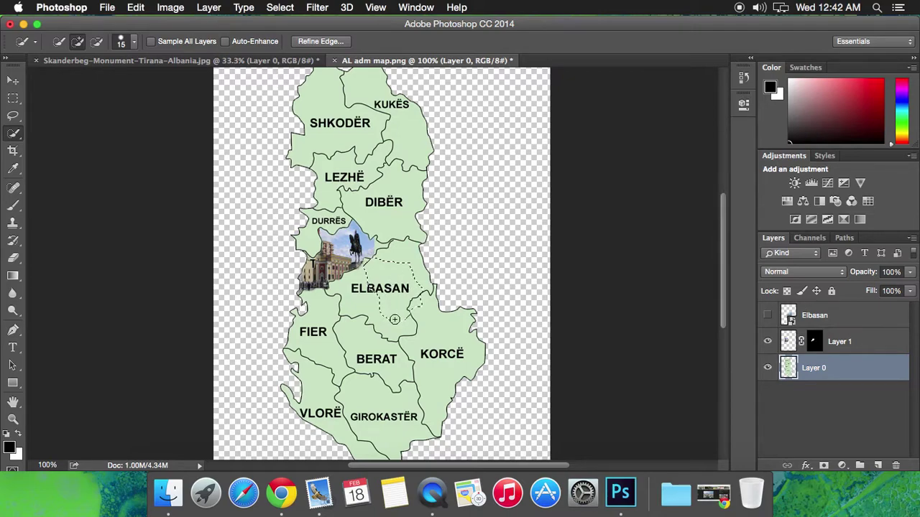
pyautogui.press('super+d')
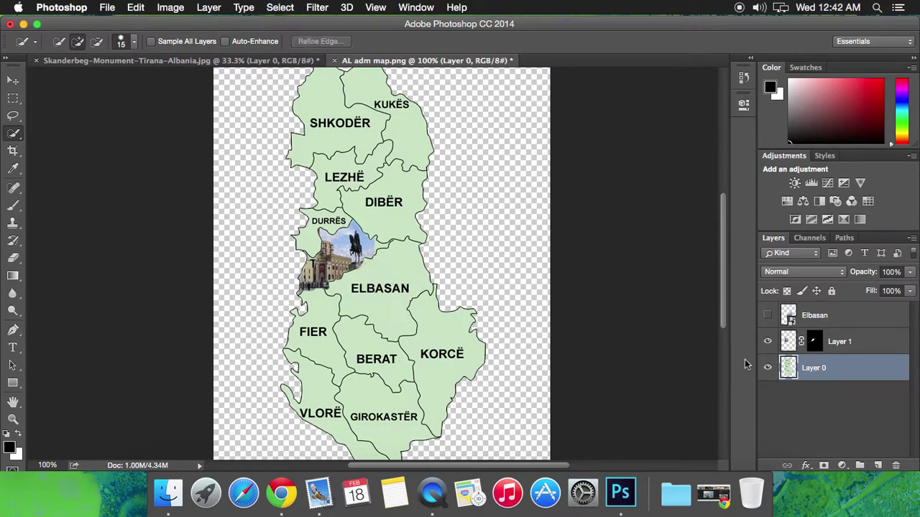
pyautogui.click(393, 291)
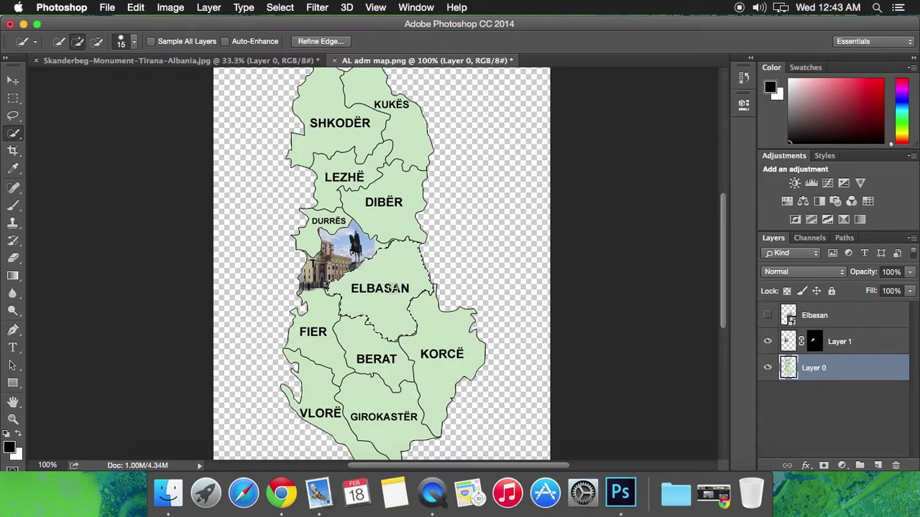
# - Show the Elbasan photo layer again and add a layer mask to it from the region selection
pyautogui.click(814, 316)
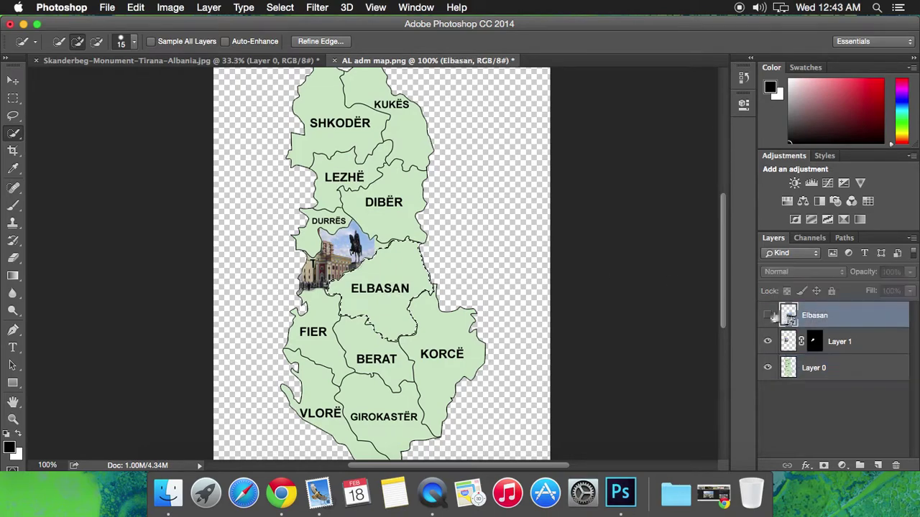
pyautogui.click(766, 316)
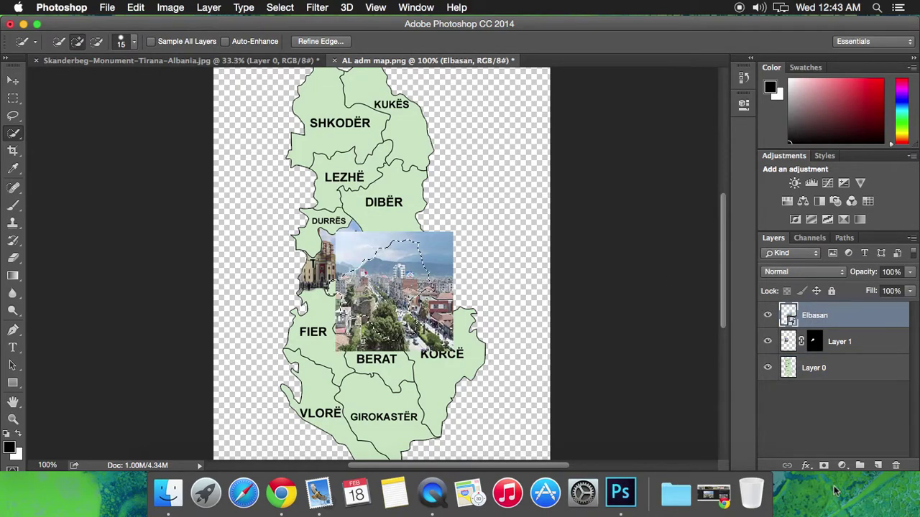
pyautogui.click(824, 466)
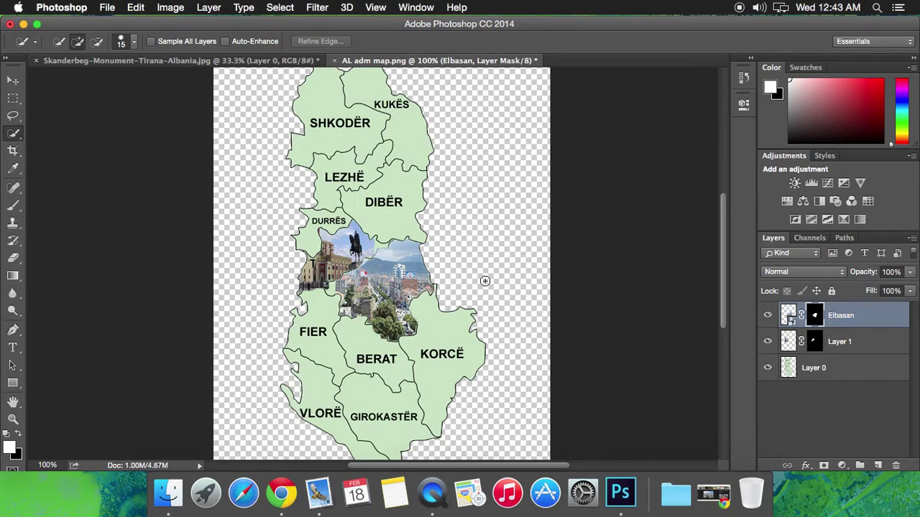
# - Switch to Chrome, search Google Images for "fier view" and look through the resulting photos
pyautogui.click(281, 493)
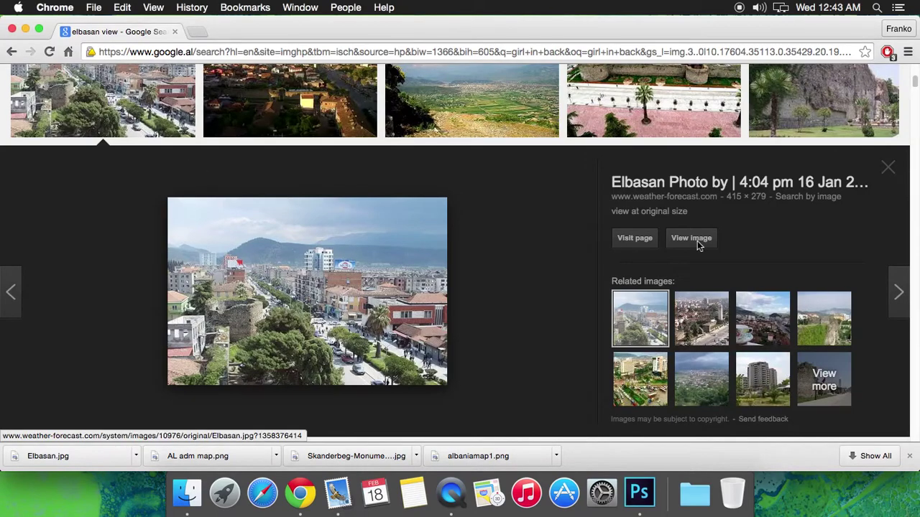
pyautogui.scroll(5, 914, 84)
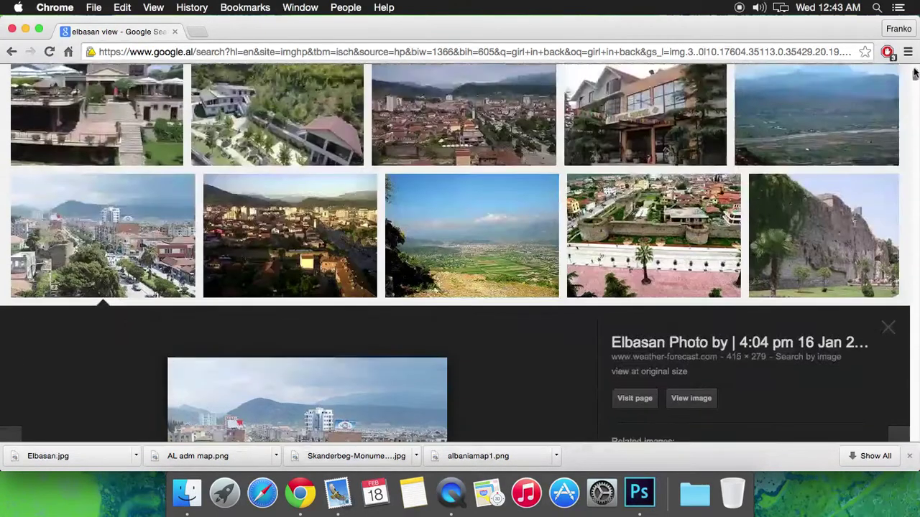
pyautogui.click(289, 86)
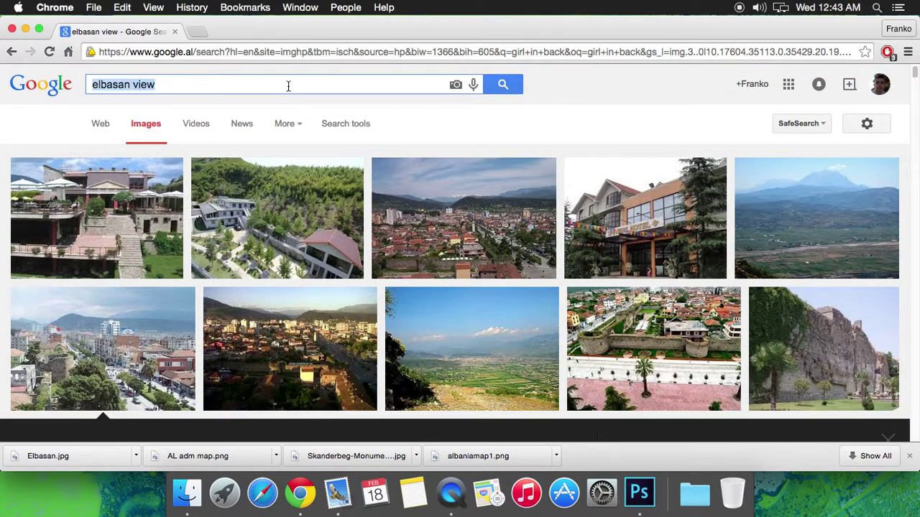
pyautogui.write('fier view')
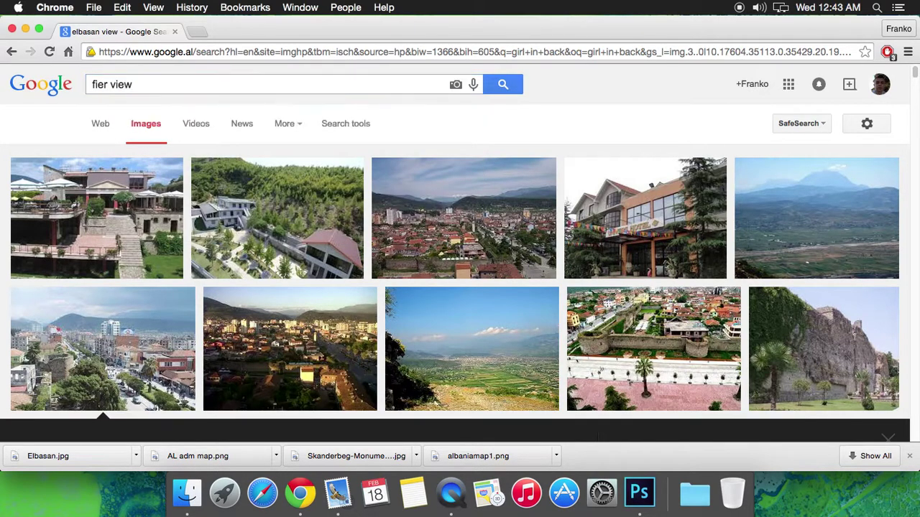
pyautogui.press('Return')
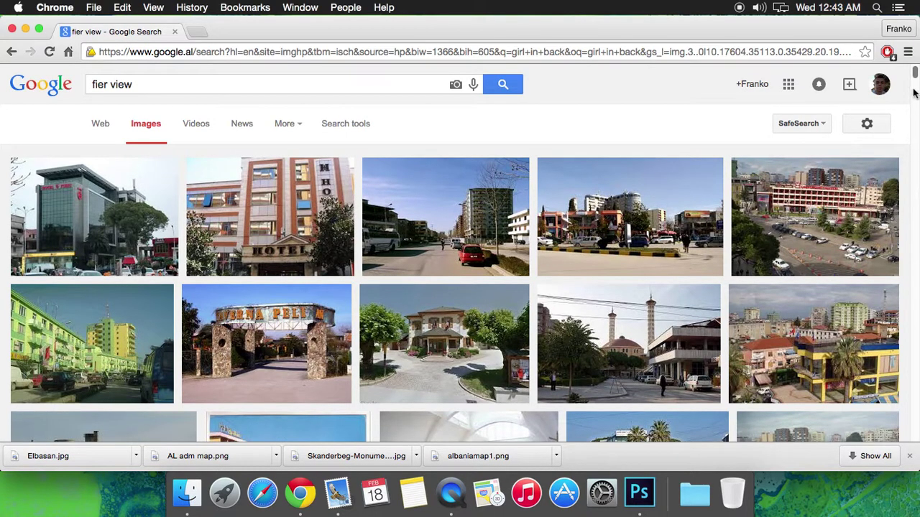
pyautogui.moveTo(913, 79); pyautogui.dragTo(907, 19)
# - Search Google Images for "fier albania" and open the preview of the fier-day1.jpg city photo from bashkiafier.gov.al
pyautogui.click(167, 84)
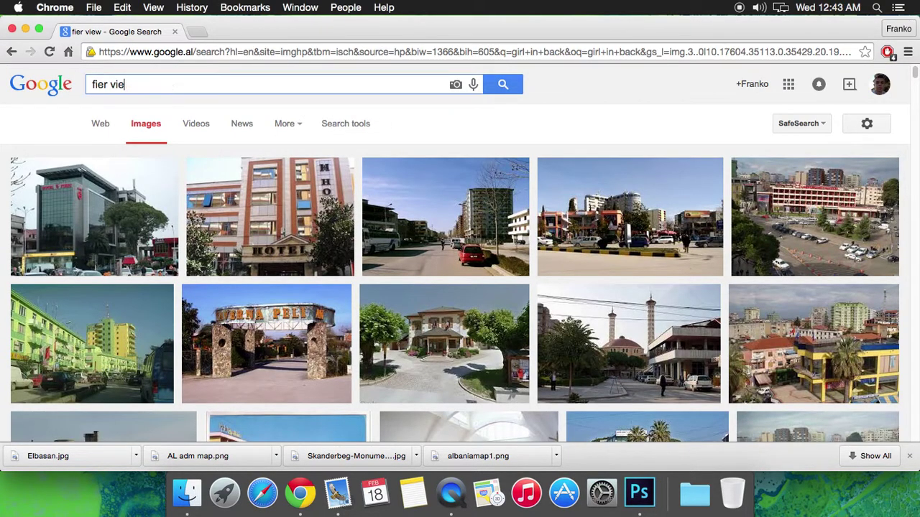
pyautogui.press('BackSpace')
pyautogui.press('BackSpace')
pyautogui.press('BackSpace')
pyautogui.press('BackSpace')
pyautogui.write('alban')
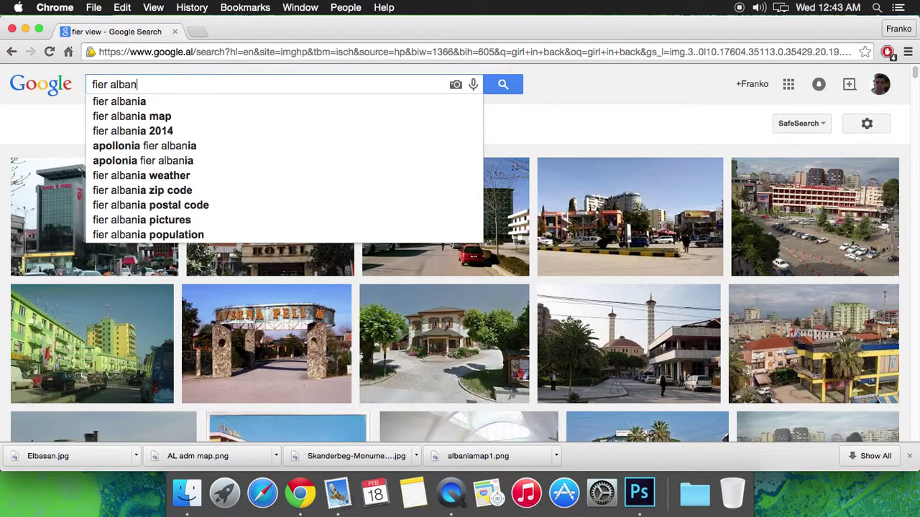
pyautogui.write('ia')
pyautogui.press('Return')
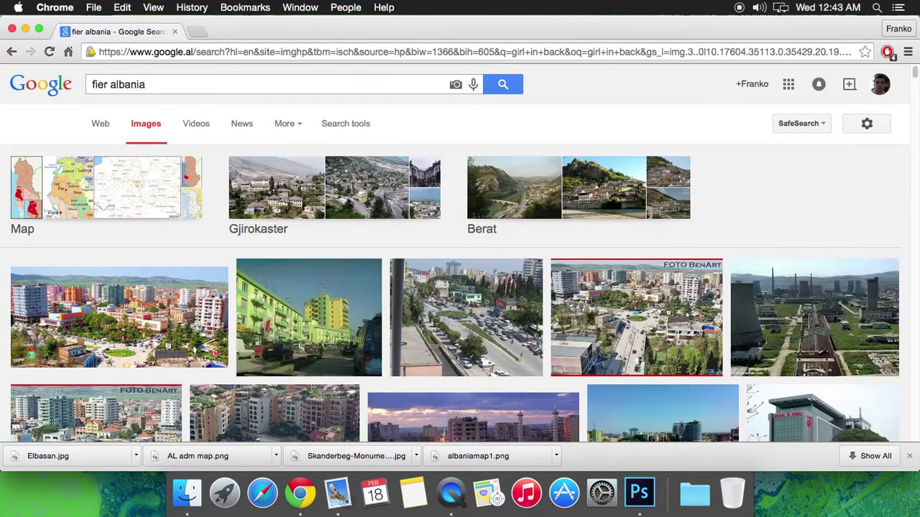
pyautogui.click(138, 329)
# - Save the full previewed Fier city photo to the Desktop as fier-day1
pyautogui.rightClick(300, 270)
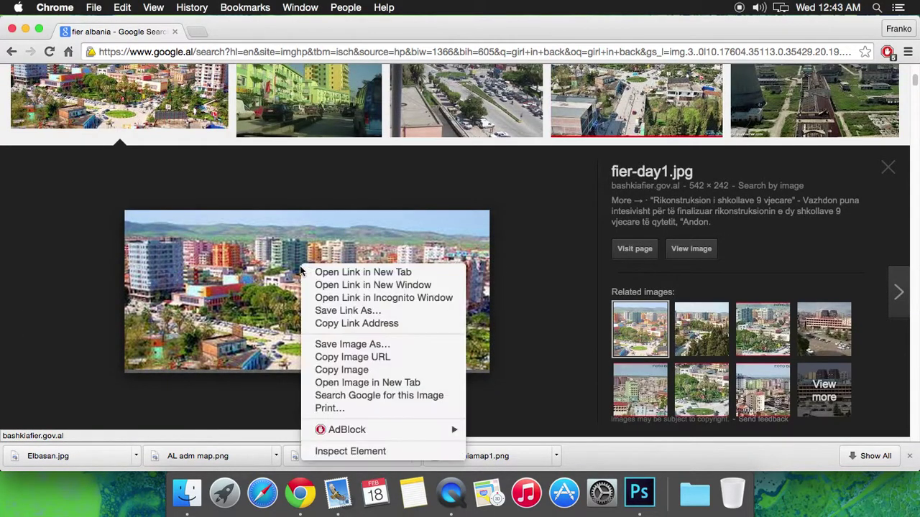
pyautogui.click(352, 344)
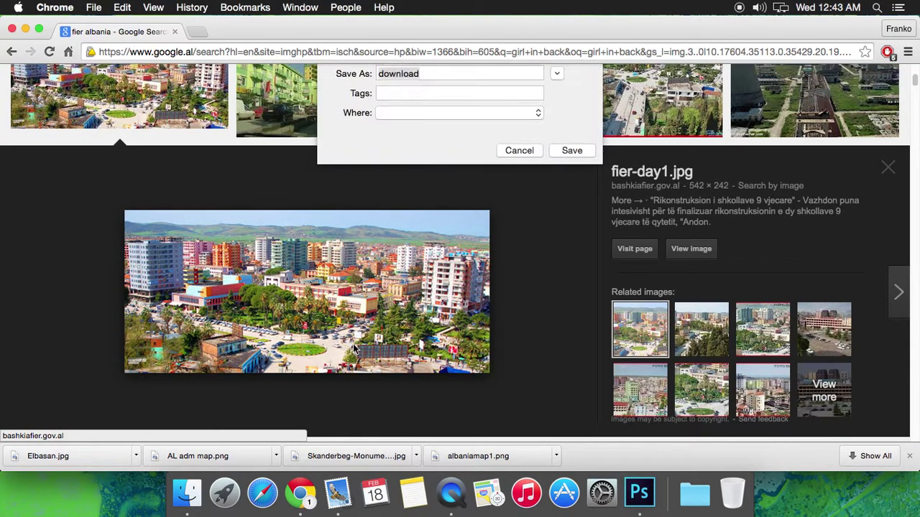
pyautogui.click(522, 165)
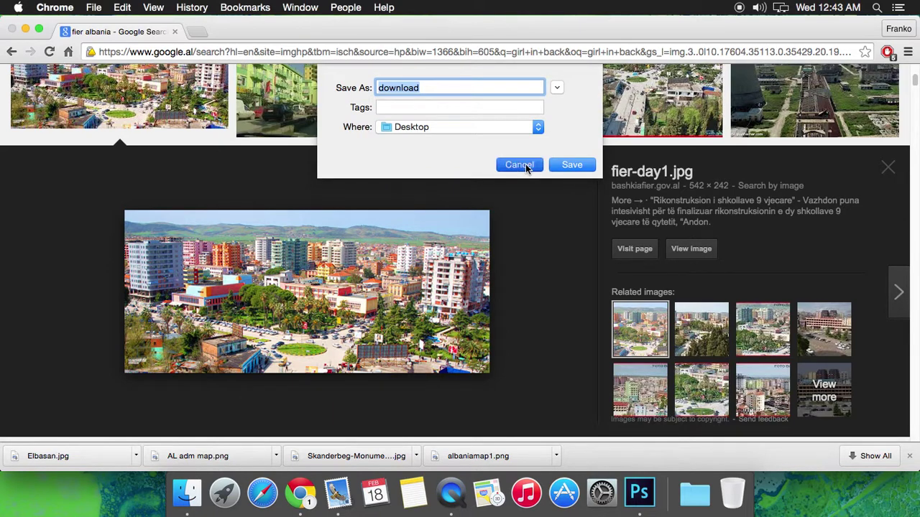
pyautogui.rightClick(317, 271)
pyautogui.click(367, 351)
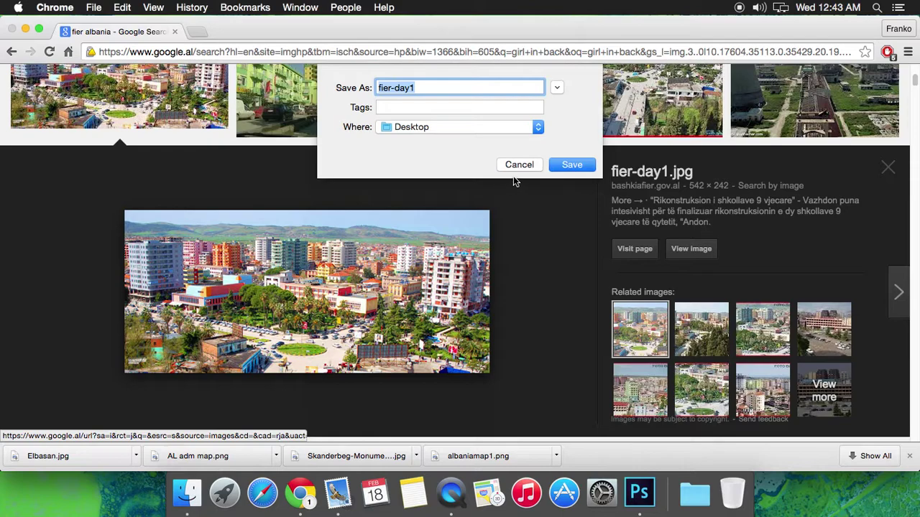
pyautogui.click(566, 169)
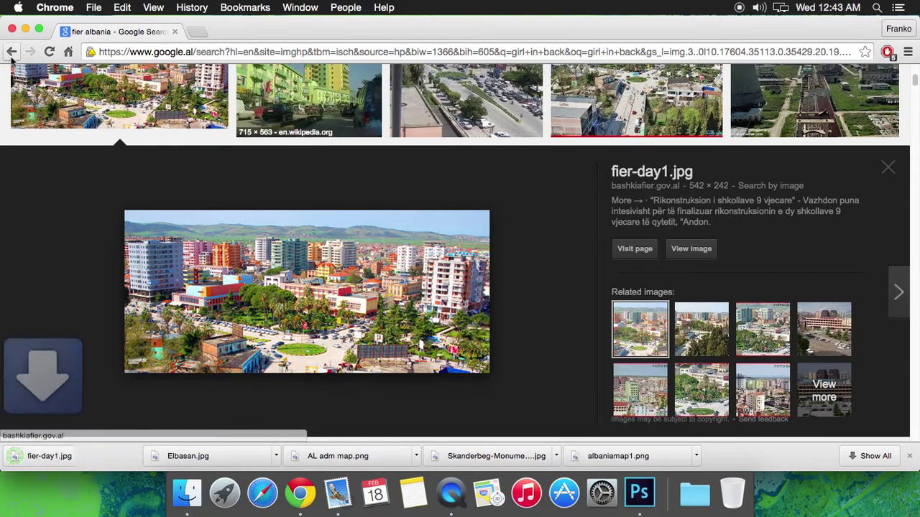
# - Minimize the browser and Photoshop windows and try to bring fier-day1.jpg from the desktop into the Photoshop map document
pyautogui.click(26, 29)
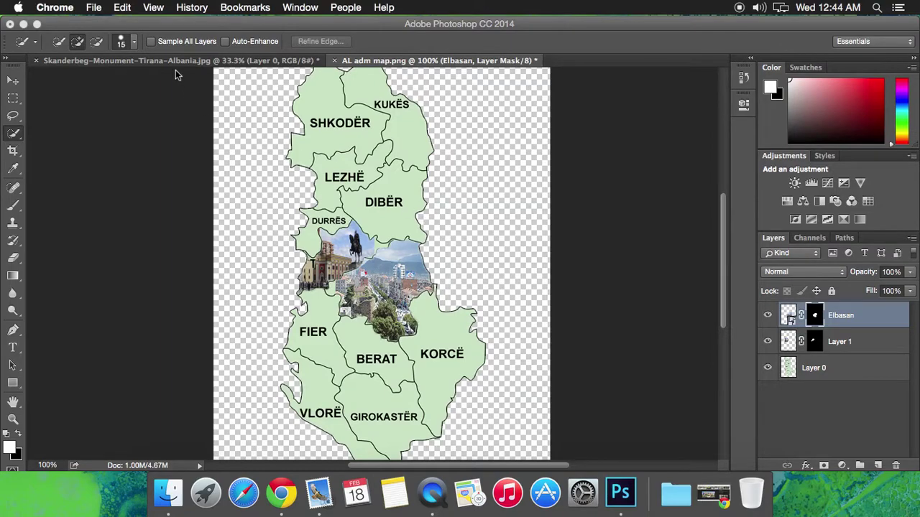
pyautogui.click(23, 24)
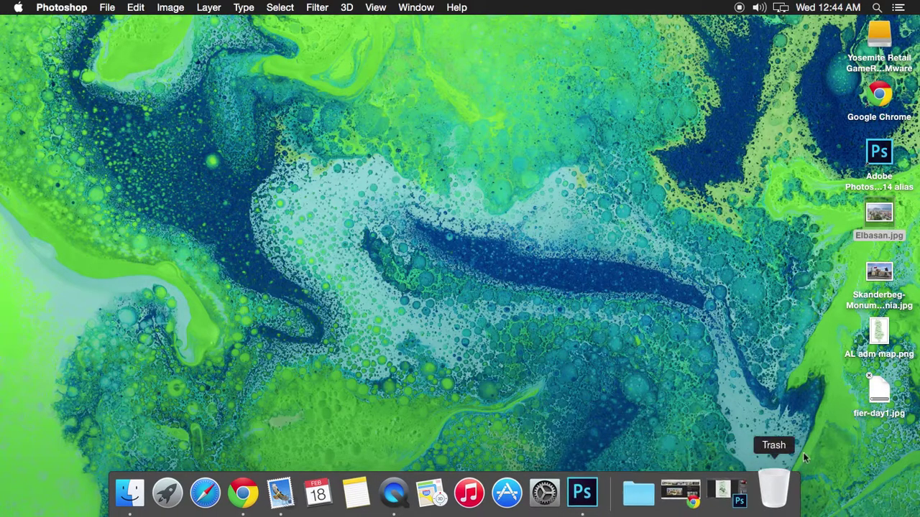
pyautogui.click(878, 401)
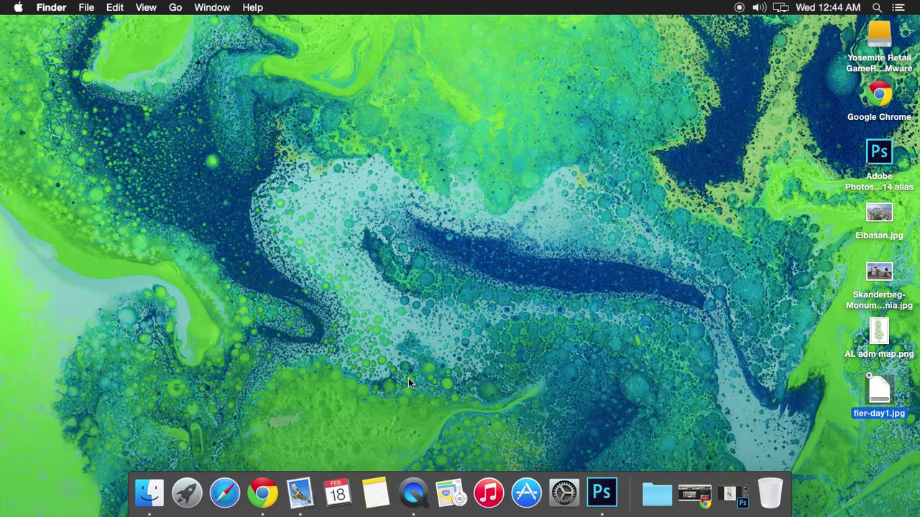
pyautogui.click(687, 493)
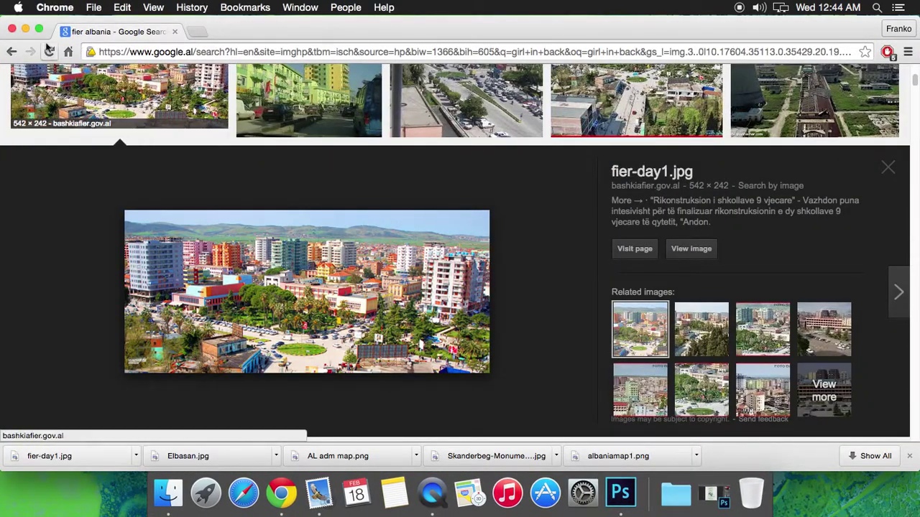
pyautogui.click(25, 29)
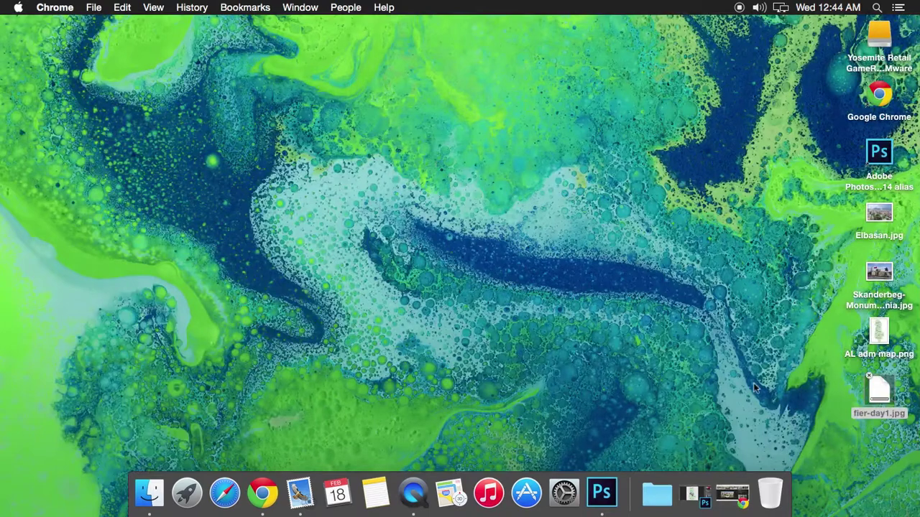
pyautogui.click(717, 332)
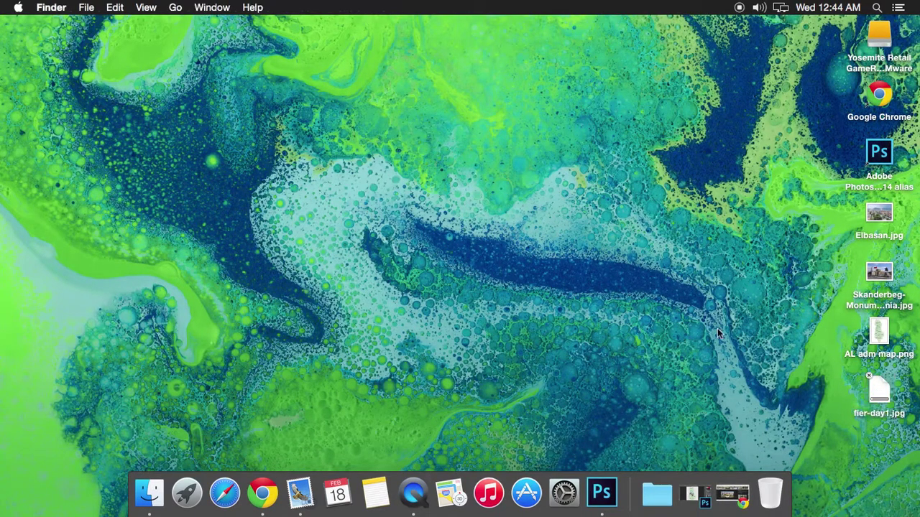
pyautogui.moveTo(889, 394); pyautogui.dragTo(478, 199)
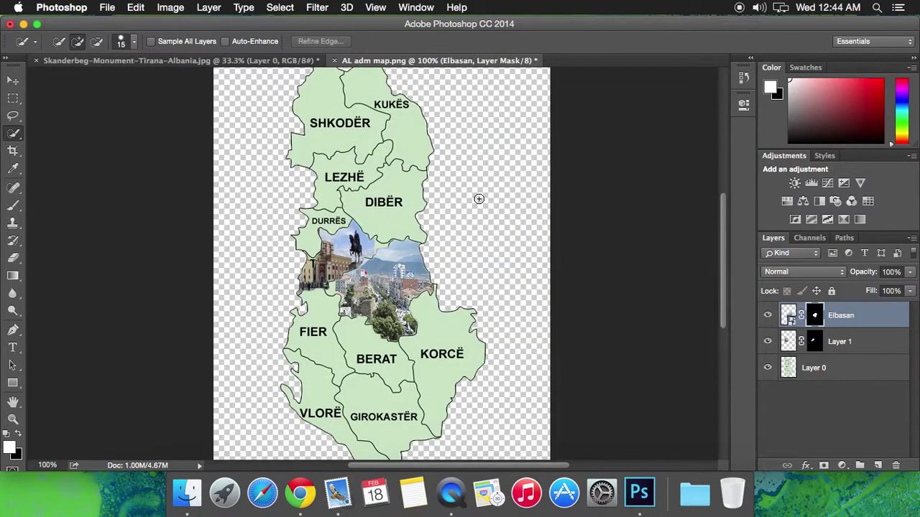
# - Return to the Fier photo preview in Chrome and save the image again to the Desktop as fier-day1 (1)
pyautogui.click(23, 26)
pyautogui.scroll(-5, 216, 166)
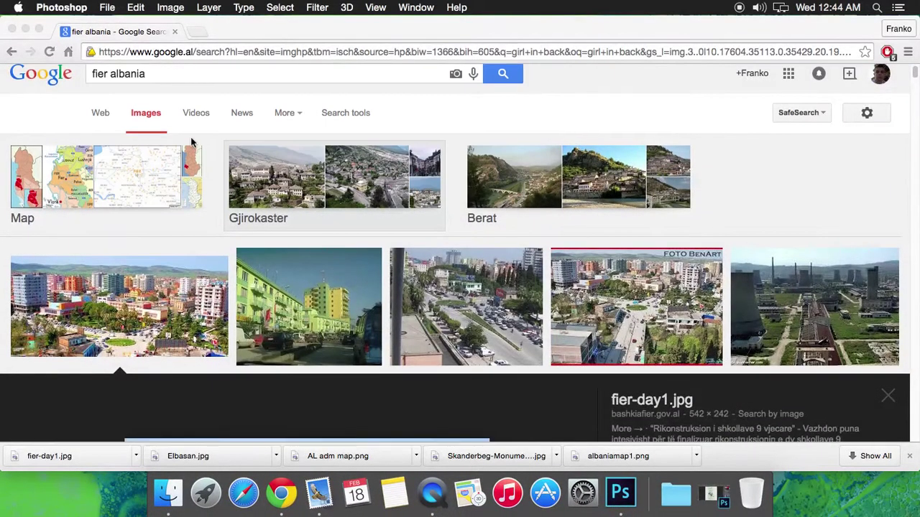
pyautogui.rightClick(303, 290)
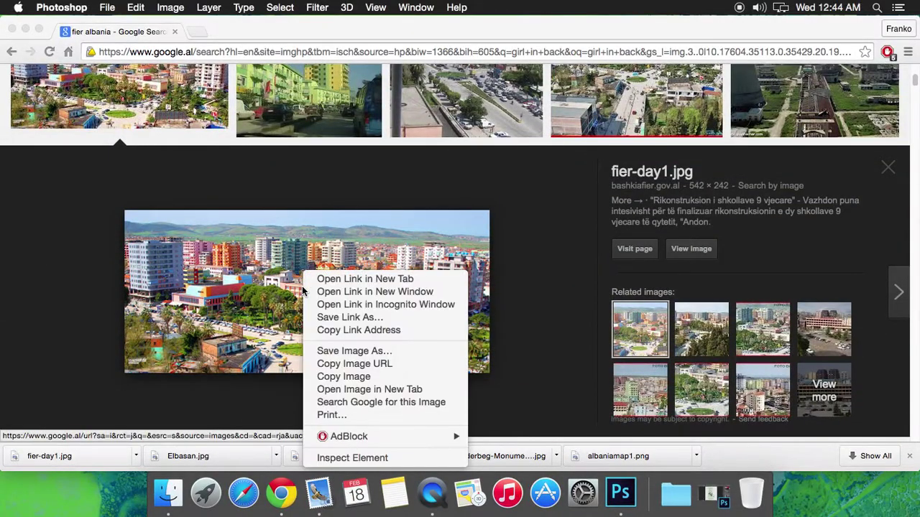
pyautogui.click(375, 351)
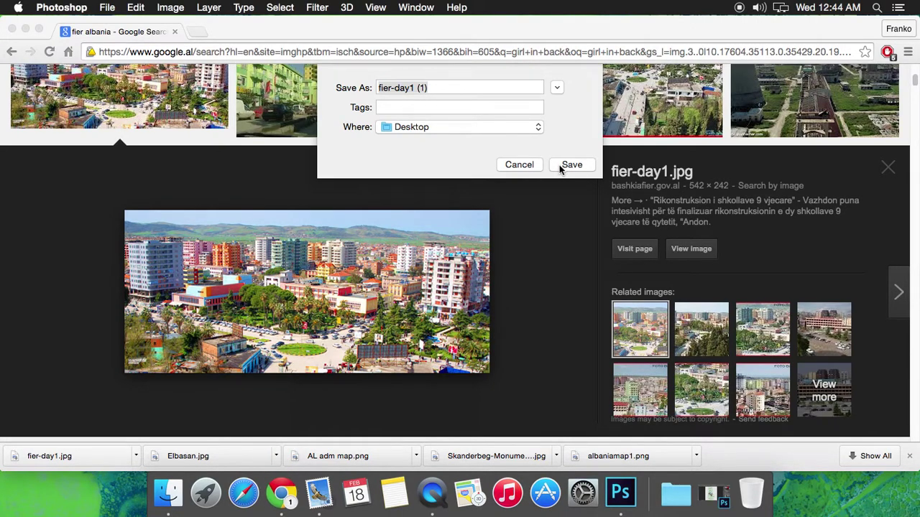
pyautogui.click(560, 168)
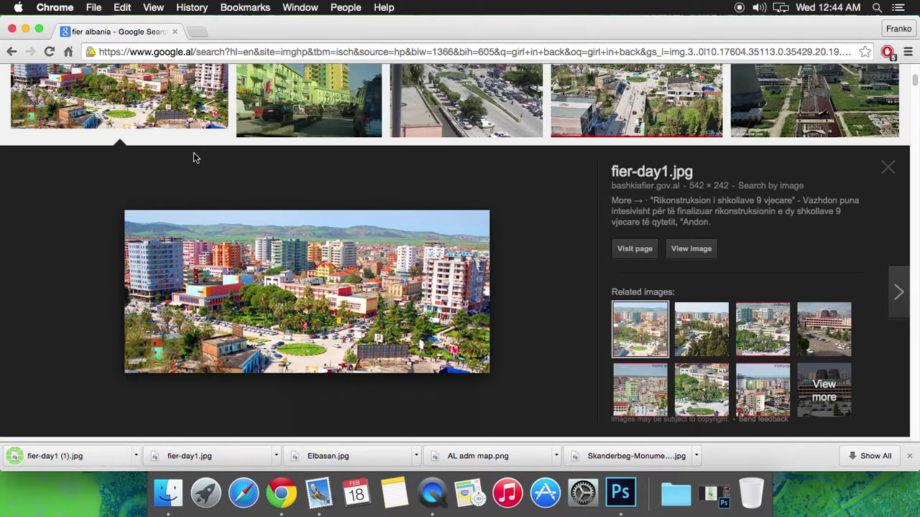
# - Minimize the browser, move the unusable fier-day1.jpg from the desktop to the Trash, and empty the Trash
pyautogui.click(25, 29)
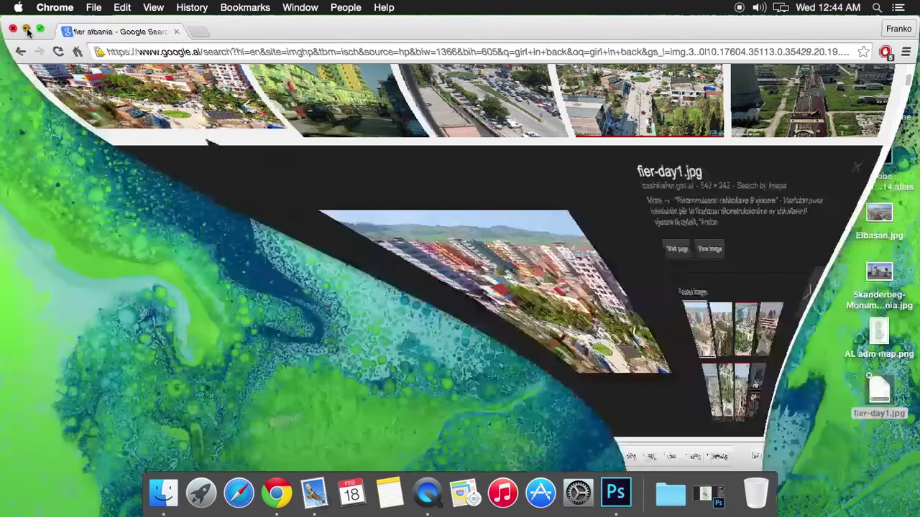
pyautogui.click(906, 382)
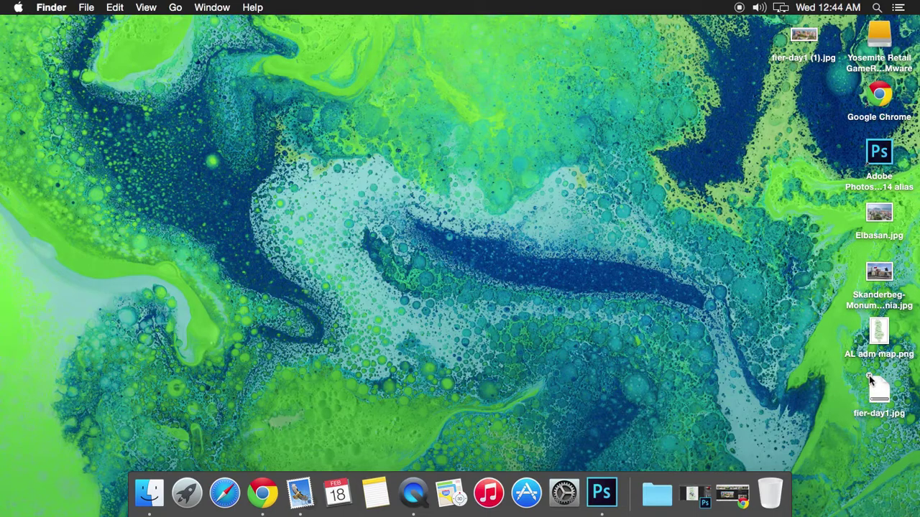
pyautogui.moveTo(877, 396); pyautogui.dragTo(774, 495)
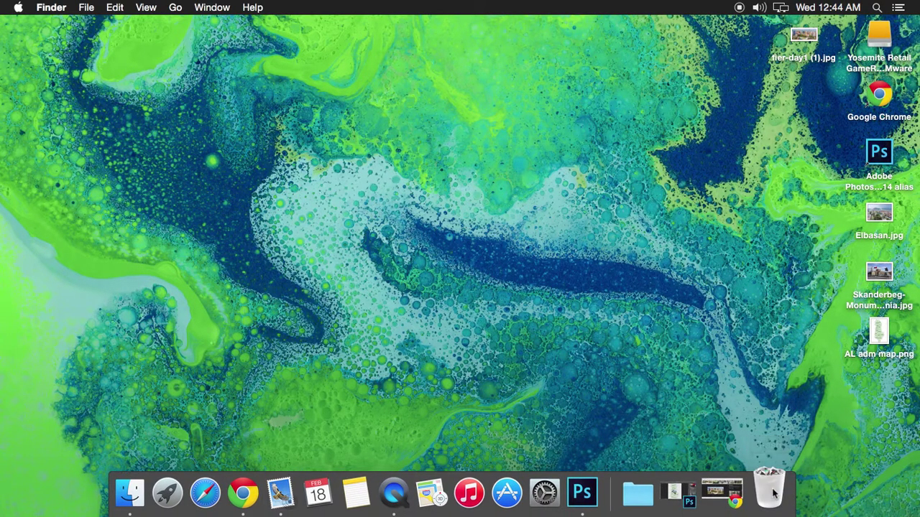
pyautogui.rightClick(774, 491)
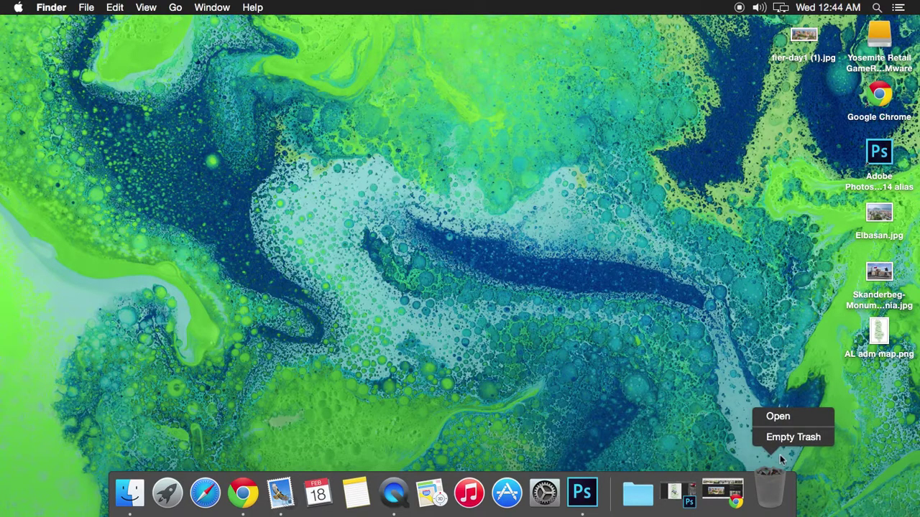
pyautogui.click(792, 437)
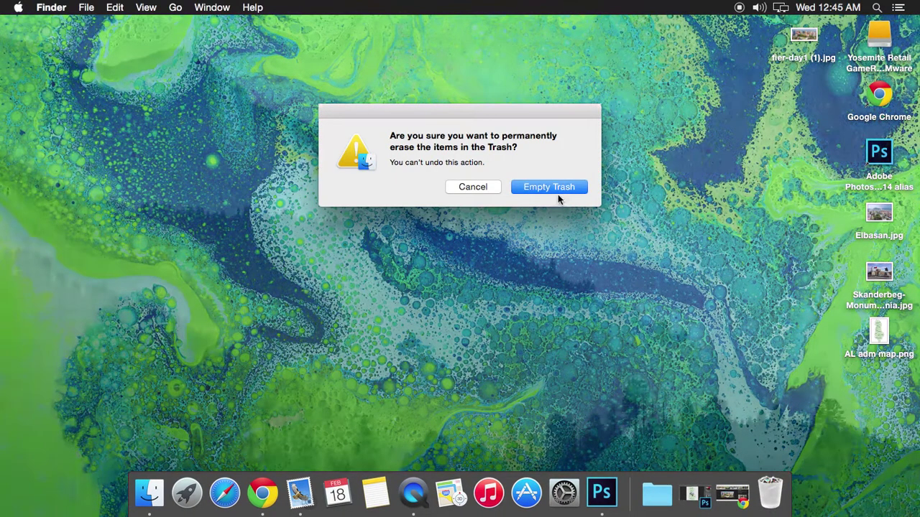
pyautogui.click(560, 186)
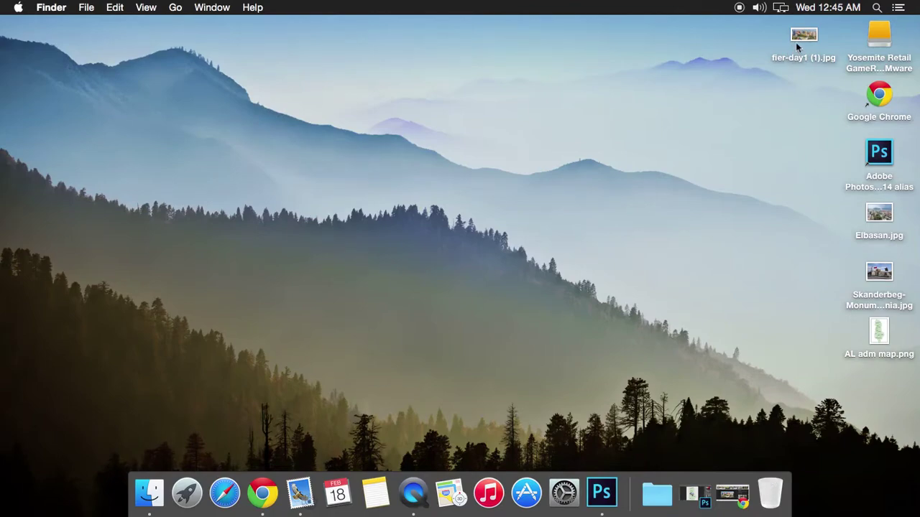
# - Place fier-day1 (1).jpg into the Photoshop map, scaled to about 36% width and 60% height, so it covers the Fier region
pyautogui.moveTo(801, 39); pyautogui.dragTo(378, 350)
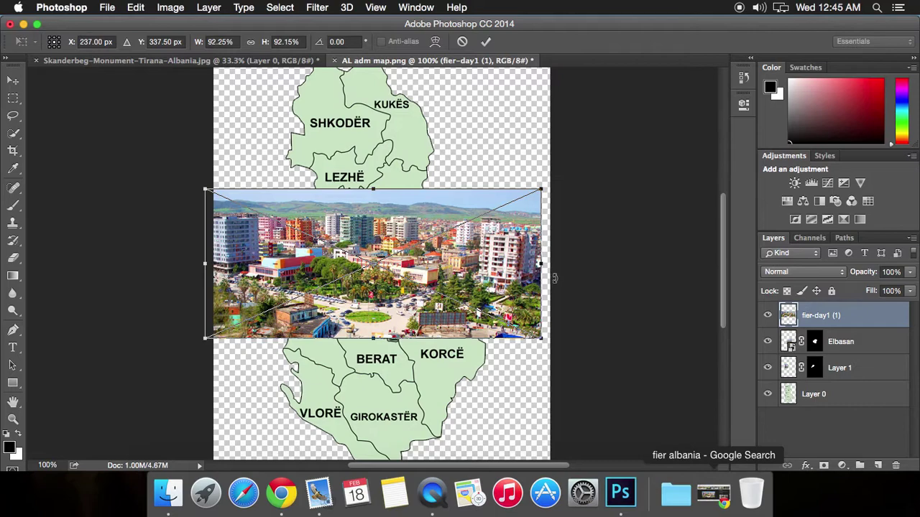
pyautogui.moveTo(544, 263); pyautogui.dragTo(400, 263)
pyautogui.moveTo(401, 188); pyautogui.dragTo(340, 237)
pyautogui.moveTo(275, 268); pyautogui.dragTo(339, 313)
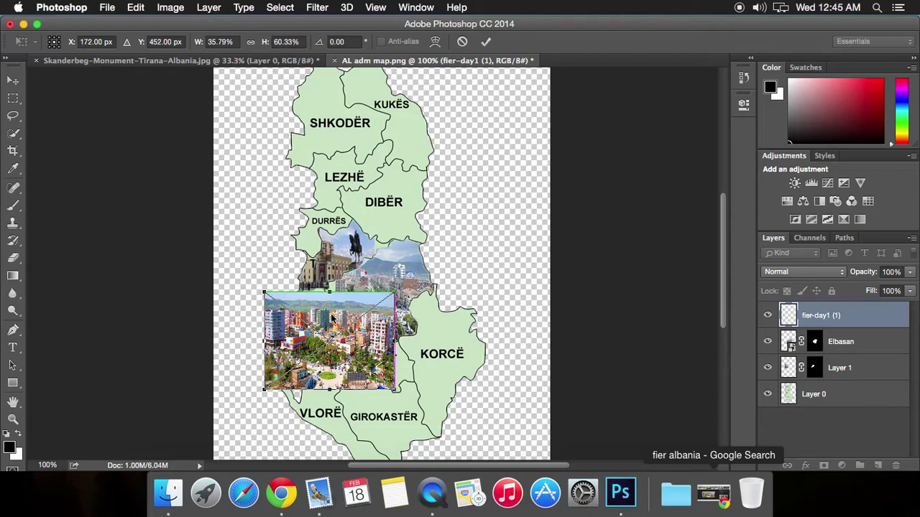
pyautogui.click(485, 41)
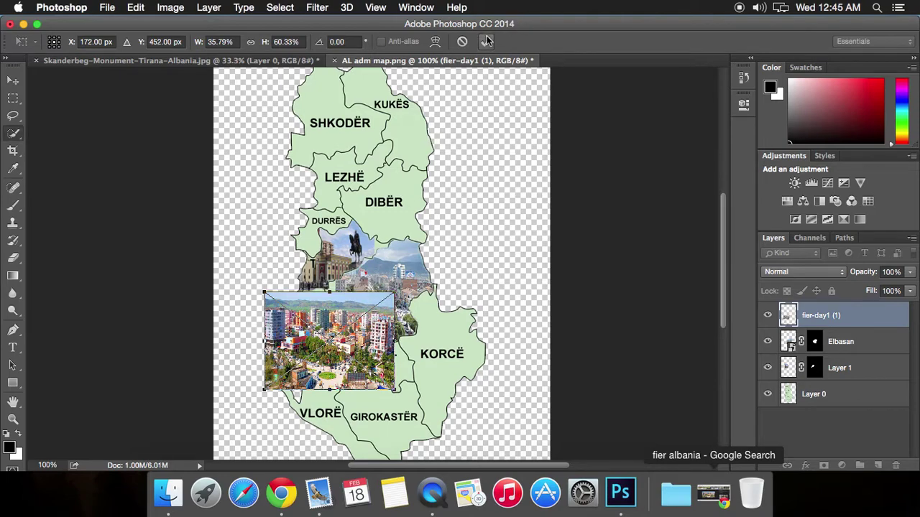
# - Hide the fier-day1 (1) layer and quick-select the Fier region on the map layer, Layer 0
pyautogui.click(767, 316)
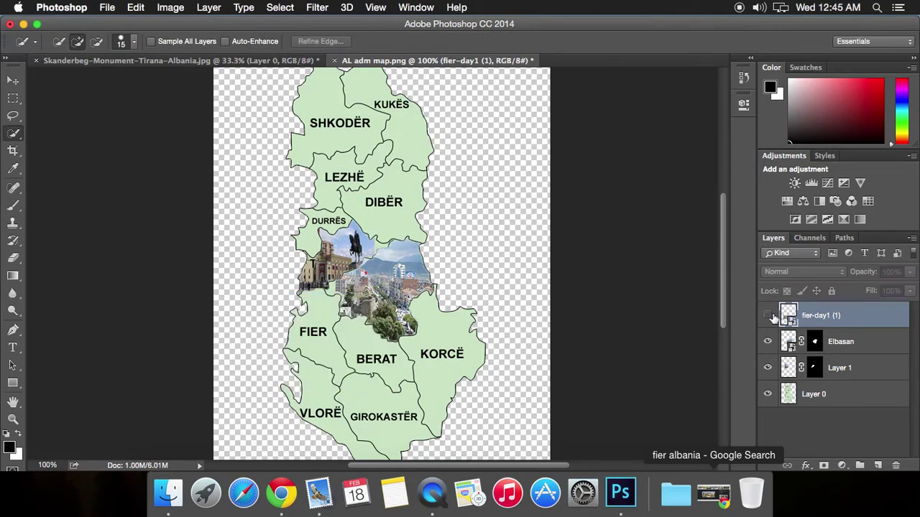
pyautogui.click(856, 404)
pyautogui.moveTo(318, 318); pyautogui.dragTo(318, 327)
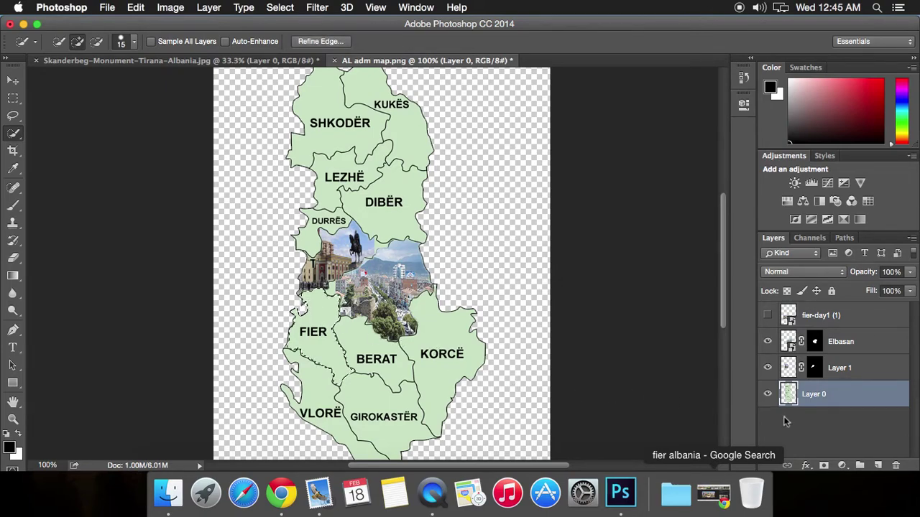
# - Show the fier-day1 (1) layer again and add a layer mask to it from the Fier region selection
pyautogui.click(823, 321)
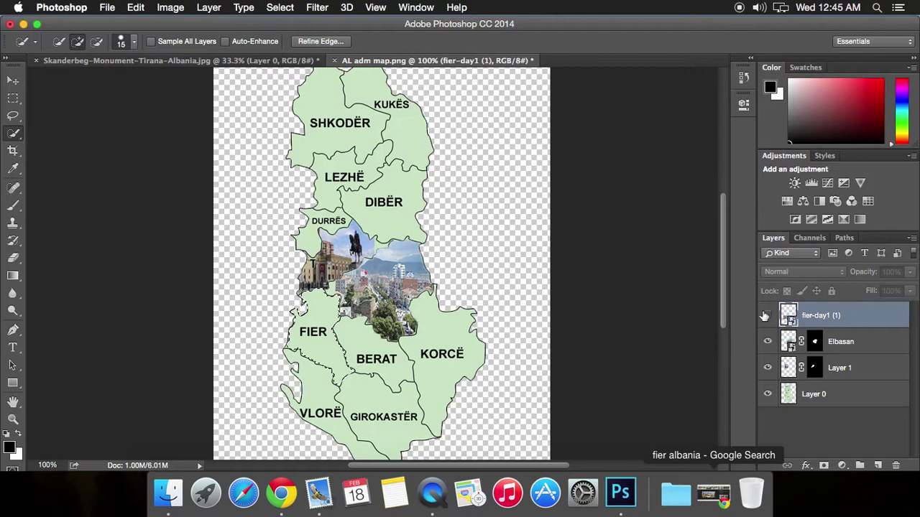
pyautogui.click(768, 316)
pyautogui.click(824, 466)
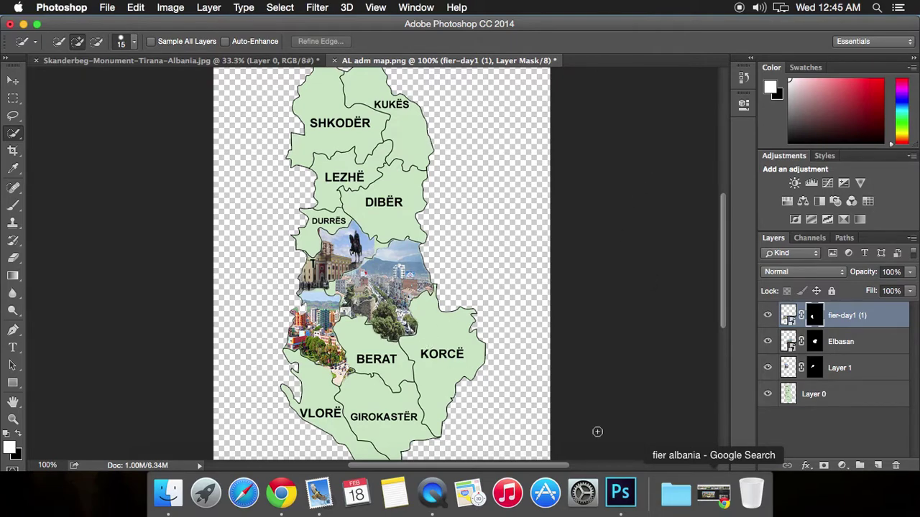
pyautogui.click(707, 495)
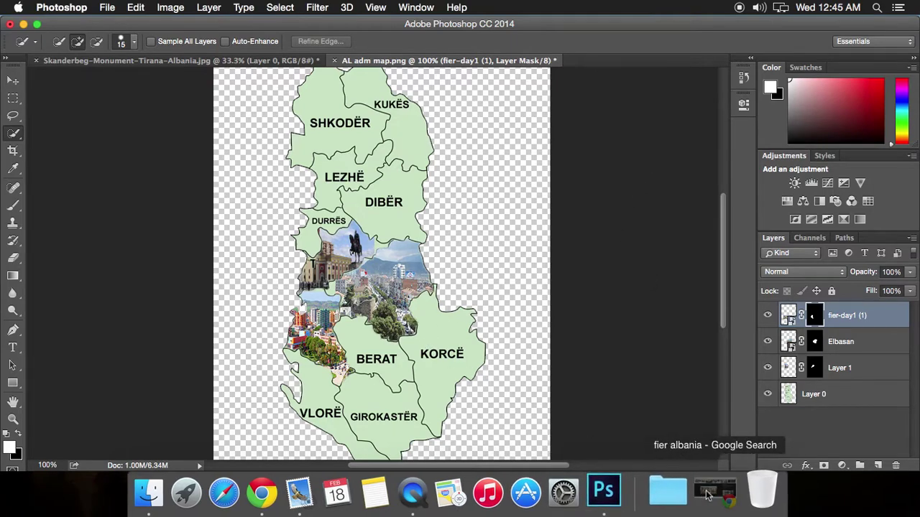
pyautogui.click(708, 495)
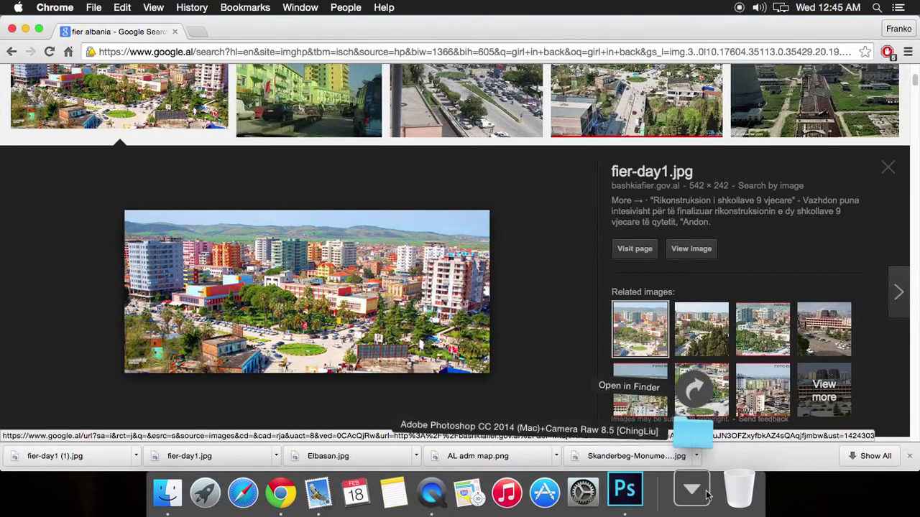
pyautogui.click(708, 494)
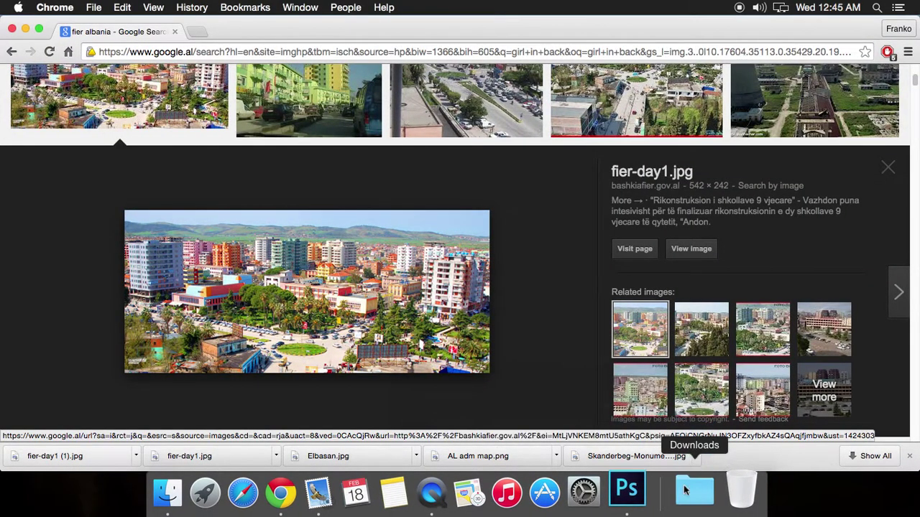
pyautogui.click(643, 489)
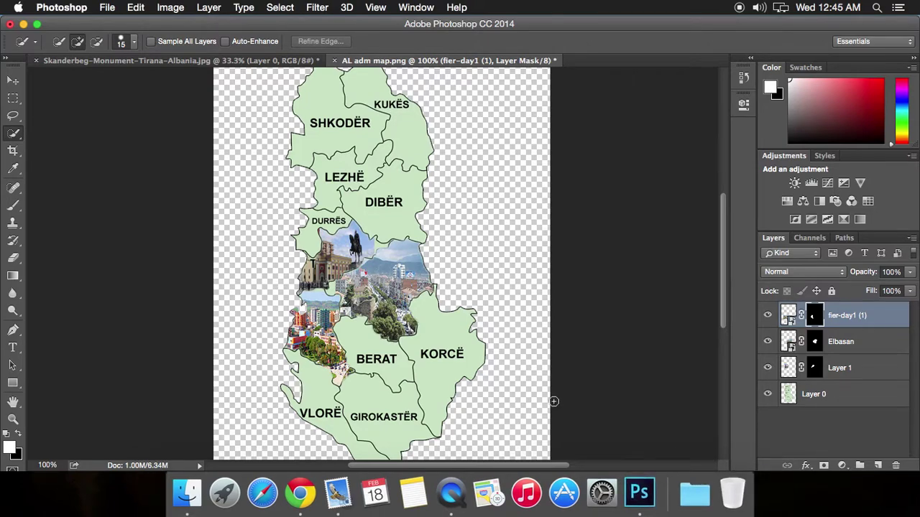
# - Switch to Chrome and search Google Images for "berat albania"
pyautogui.click(299, 492)
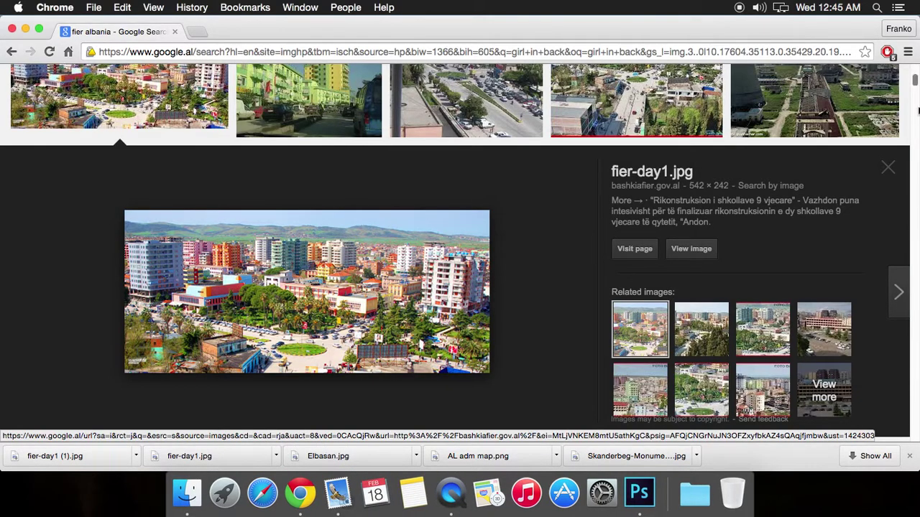
pyautogui.scroll(5, 915, 79)
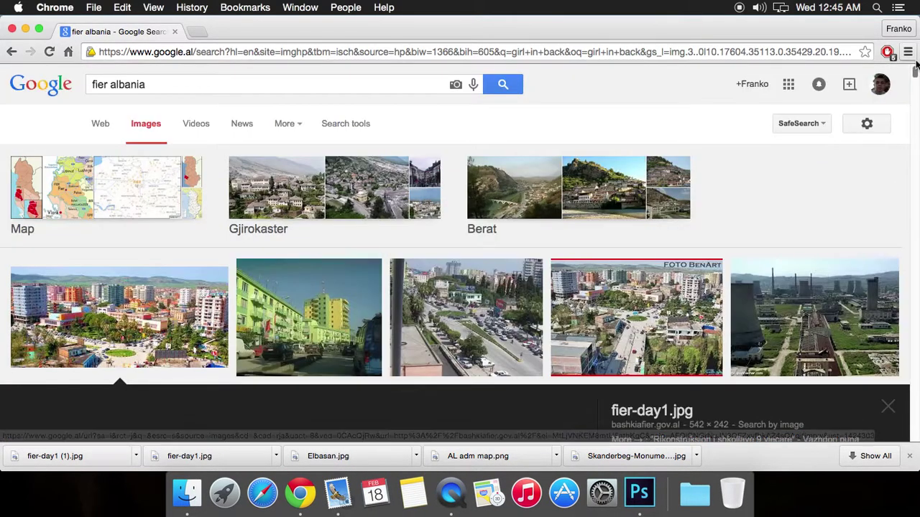
pyautogui.click(110, 86)
pyautogui.press('BackSpace')
pyautogui.press('BackSpace')
pyautogui.press('BackSpace')
pyautogui.press('BackSpace')
pyautogui.press('BackSpace')
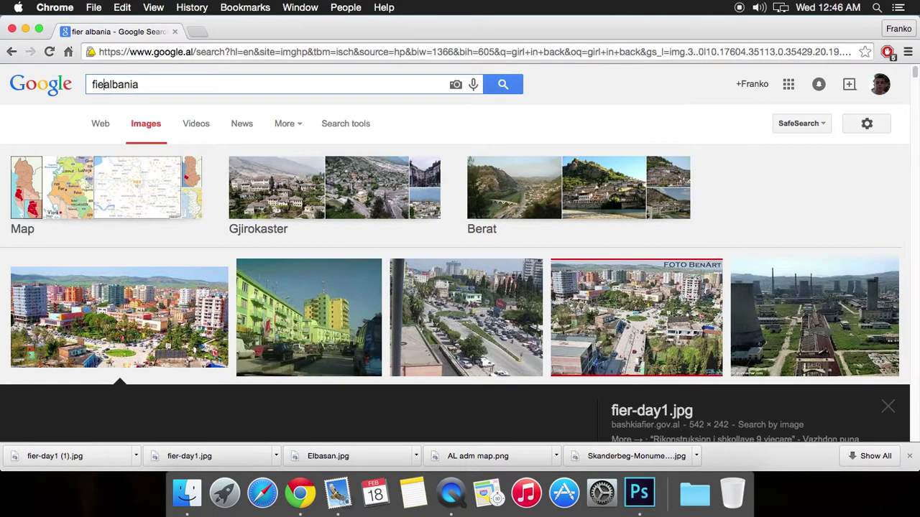
pyautogui.write('erat')
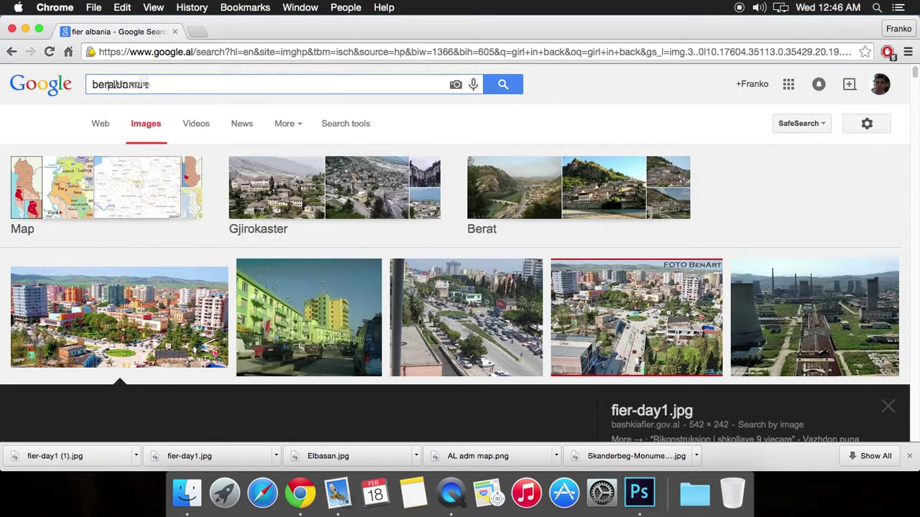
pyautogui.press('Return')
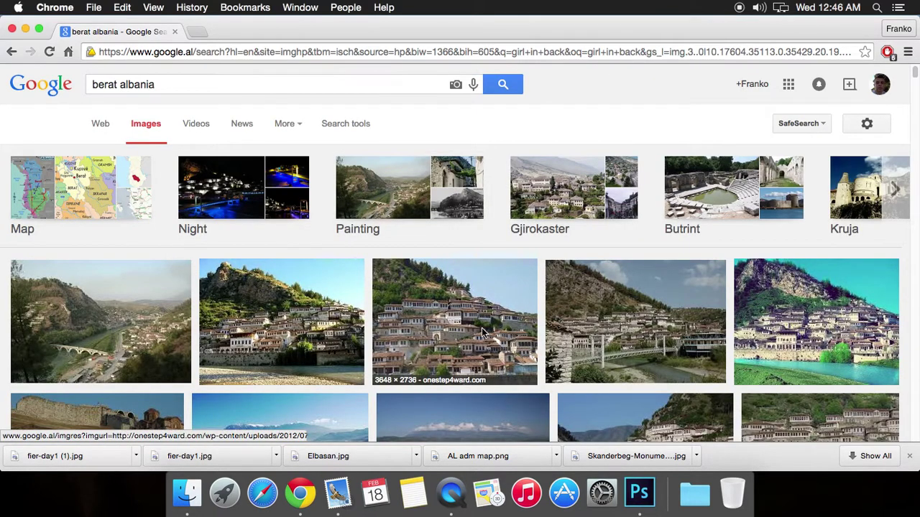
# - Save the turquoise-sky Berat hillside photo from albanianartlover.deviantart.com as an image file under its default name
pyautogui.click(832, 342)
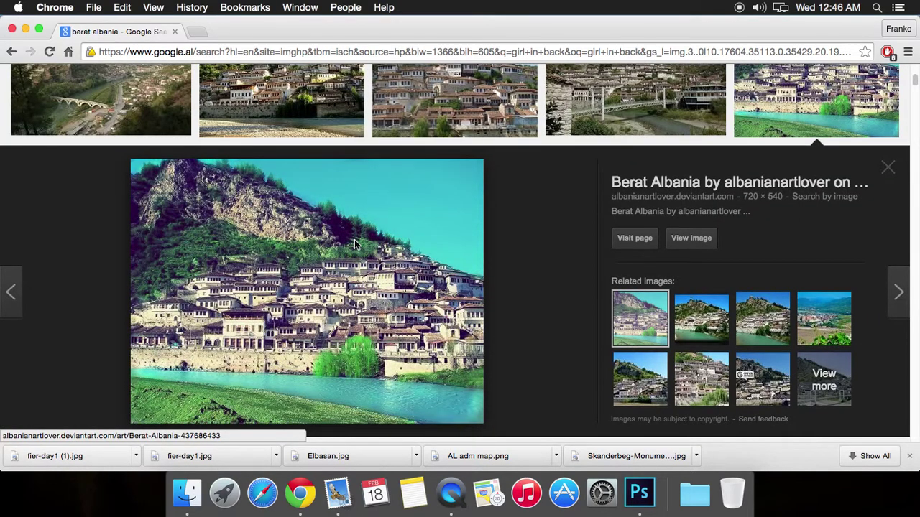
pyautogui.rightClick(354, 244)
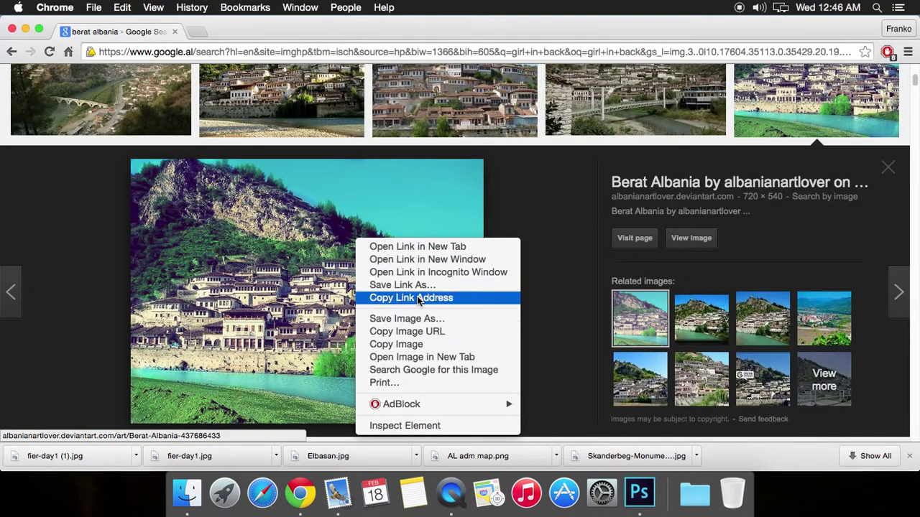
pyautogui.click(424, 318)
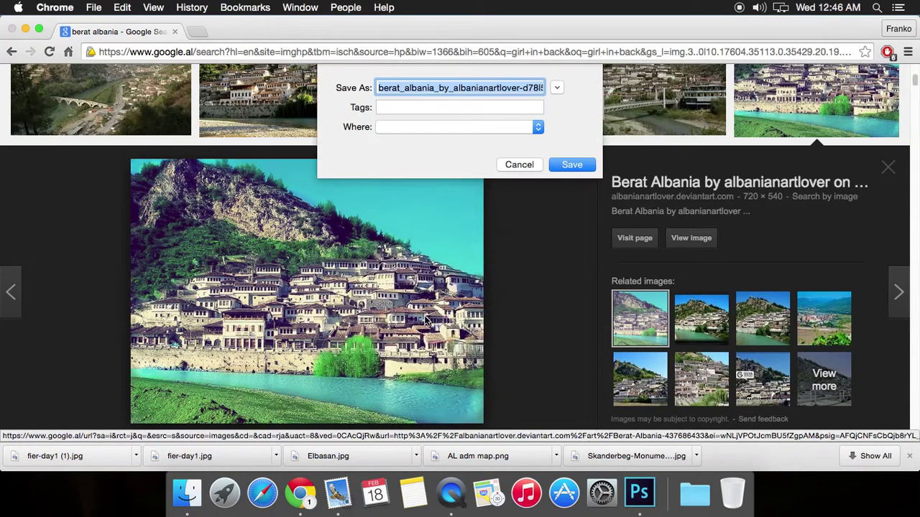
pyautogui.click(589, 170)
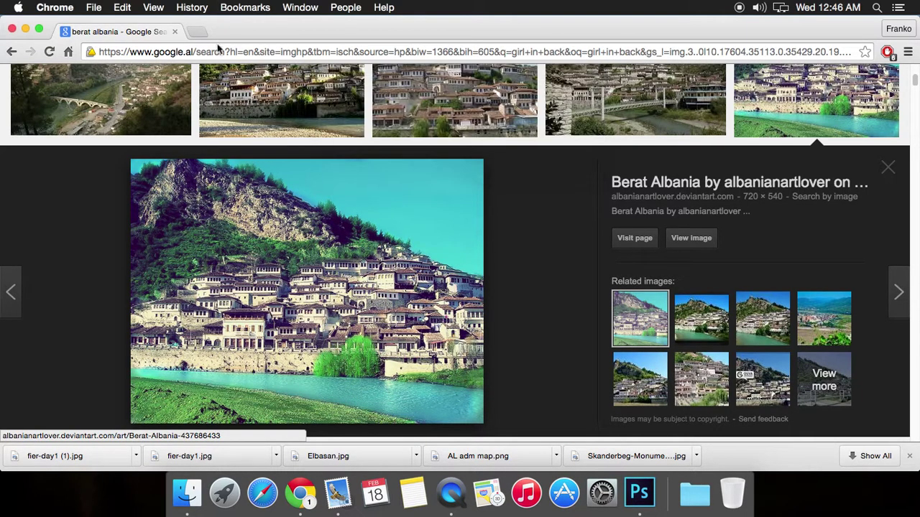
# - Place the downloaded Berat photo from the desktop into the Photoshop map and scale it down over the Berat region
pyautogui.click(26, 30)
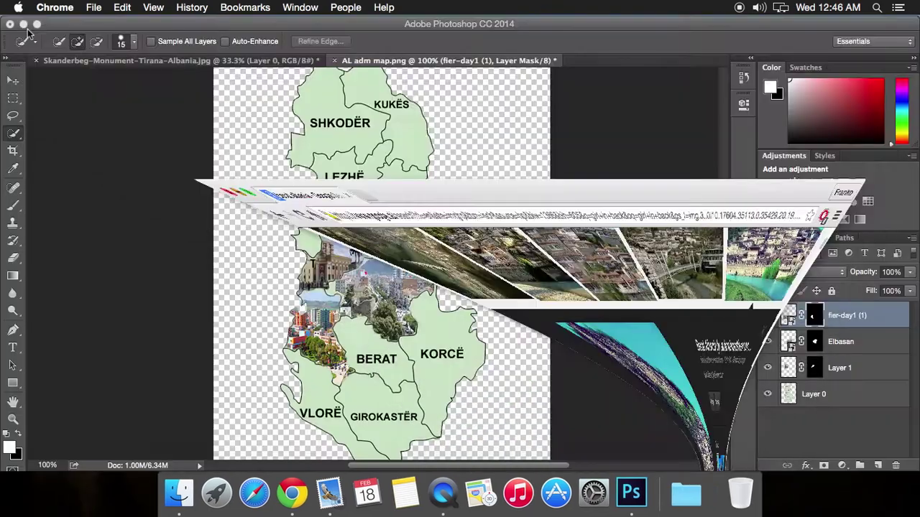
pyautogui.click(23, 24)
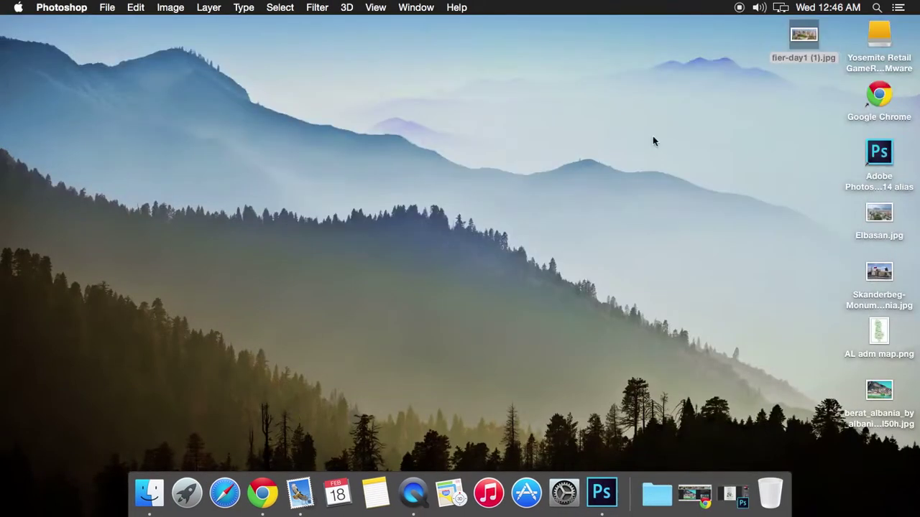
pyautogui.moveTo(878, 392); pyautogui.dragTo(500, 355)
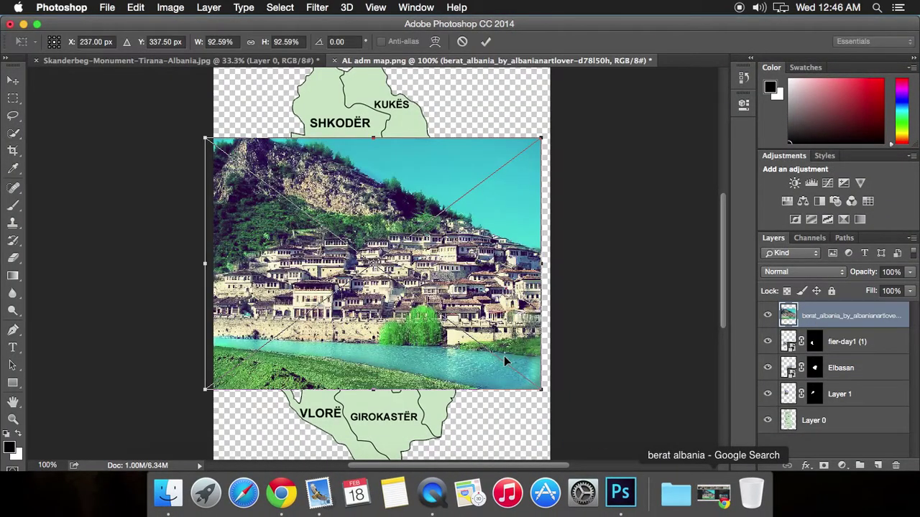
pyautogui.moveTo(204, 135); pyautogui.dragTo(358, 332)
pyautogui.press('w')
# - Hide the Berat photo layer and quick-select the Berat region on the map layer, Layer 0
pyautogui.click(767, 316)
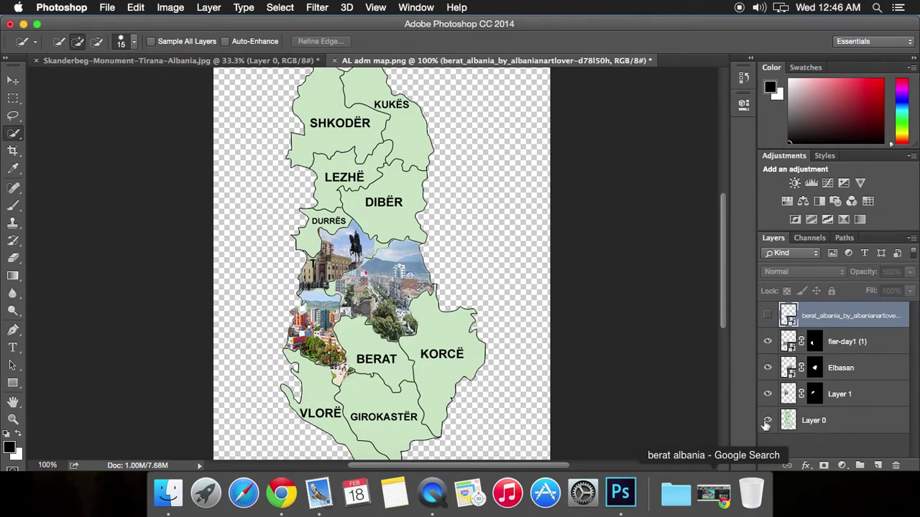
pyautogui.click(816, 422)
pyautogui.click(363, 342)
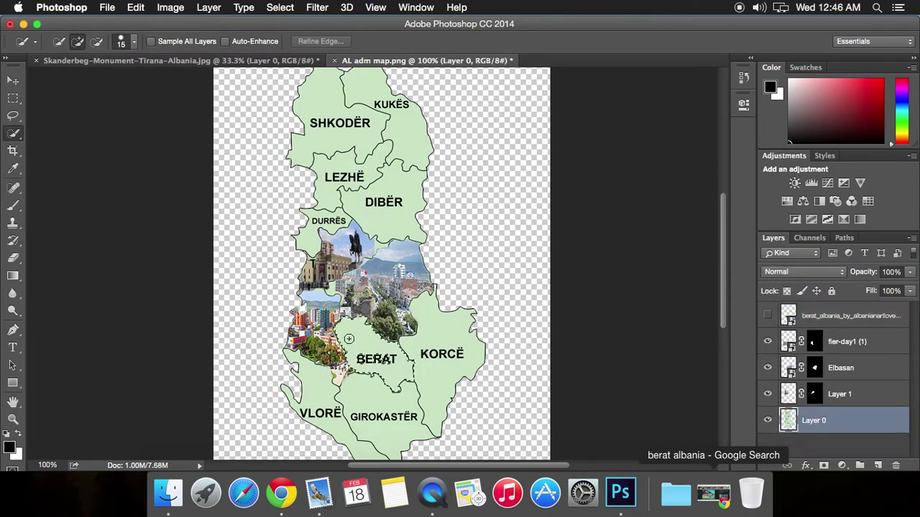
# - Show the Berat photo layer again and try masking it with the Berat region selection
pyautogui.click(834, 316)
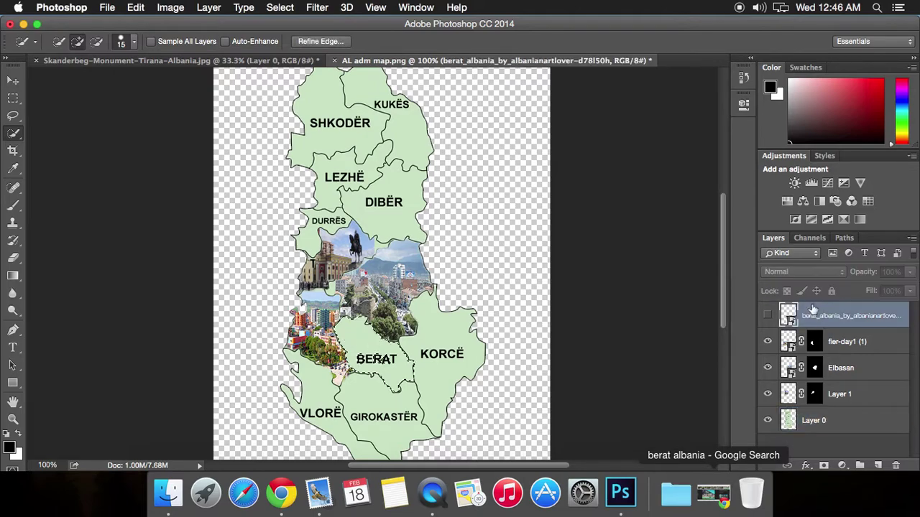
pyautogui.click(766, 316)
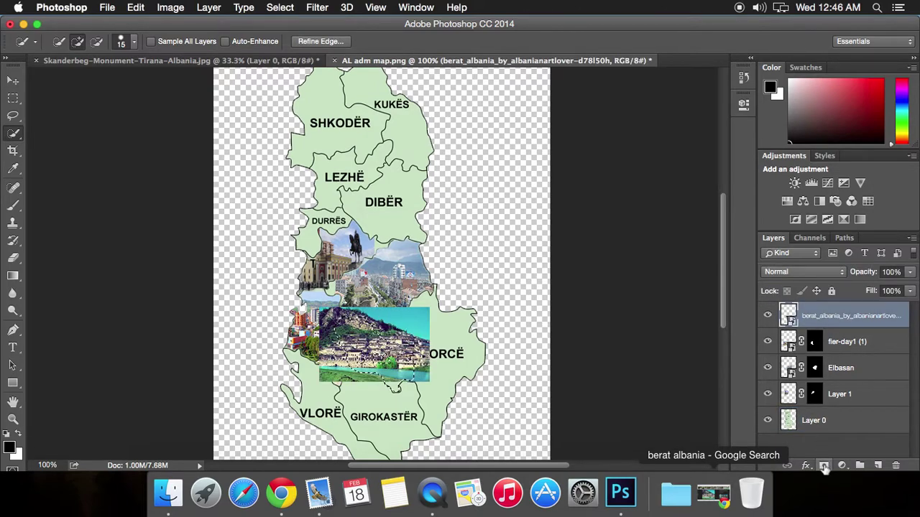
pyautogui.click(824, 465)
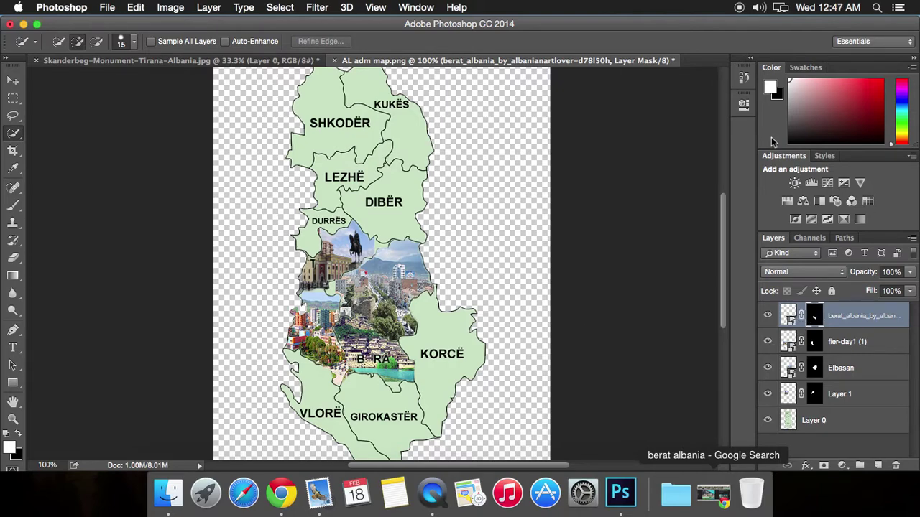
# - Undo the Berat layer mask, try extending the selection over the BERAT lettering, and clear the selection
pyautogui.press('super+z')
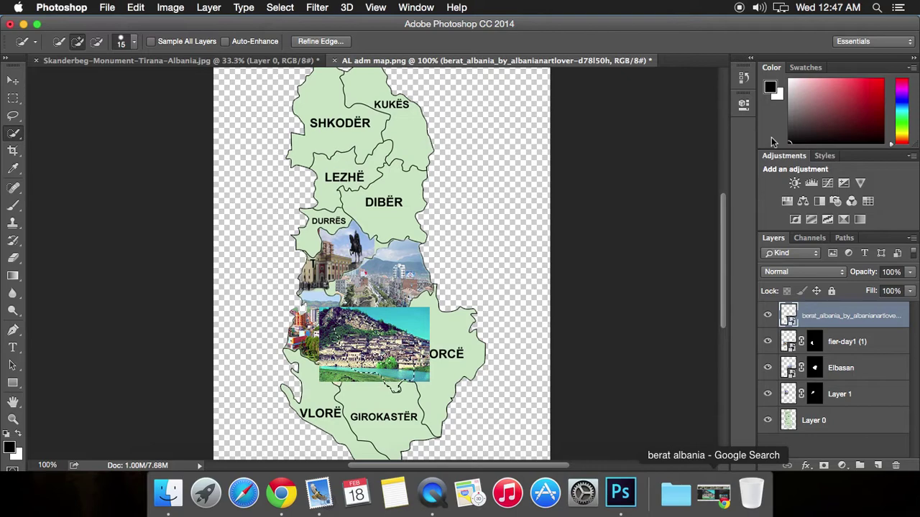
pyautogui.moveTo(390, 364); pyautogui.dragTo(380, 357)
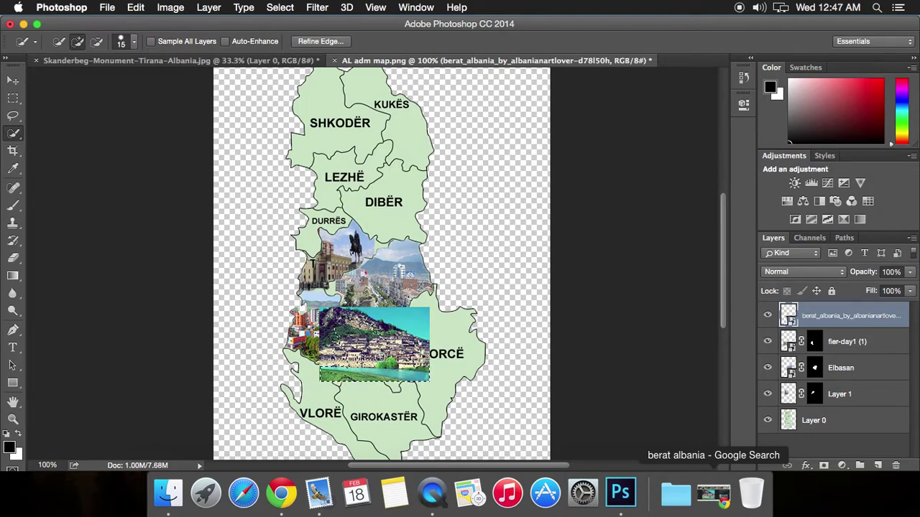
pyautogui.press('super+d')
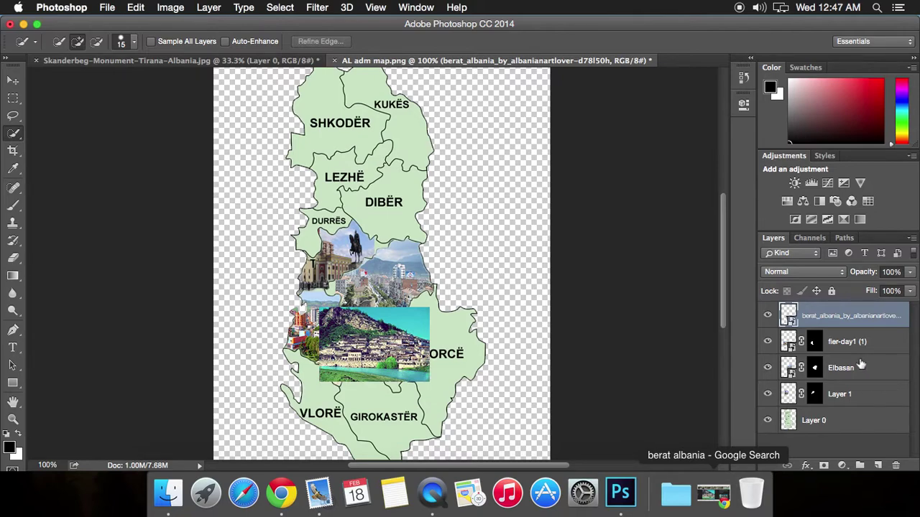
# - Hide the Berat photo layer and quick-select the whole Berat region, including its lettering, on Layer 0
pyautogui.click(768, 317)
pyautogui.click(826, 425)
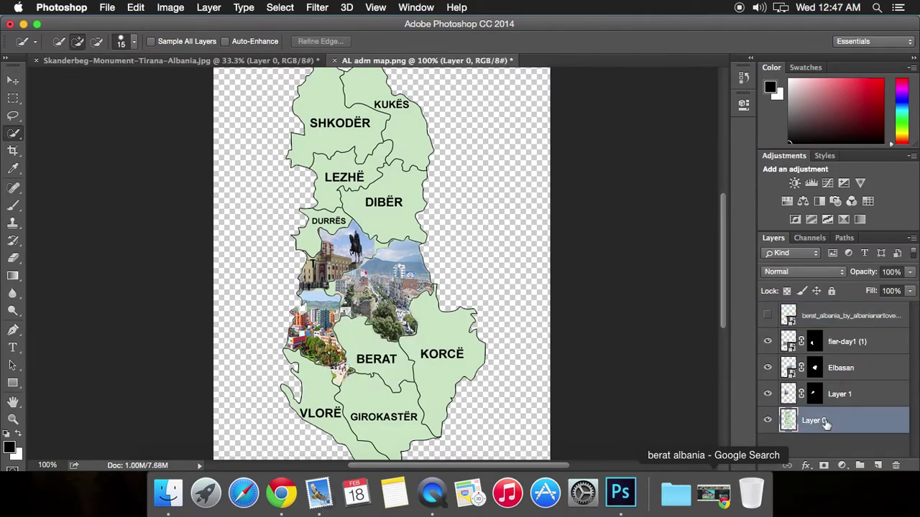
pyautogui.click(380, 345)
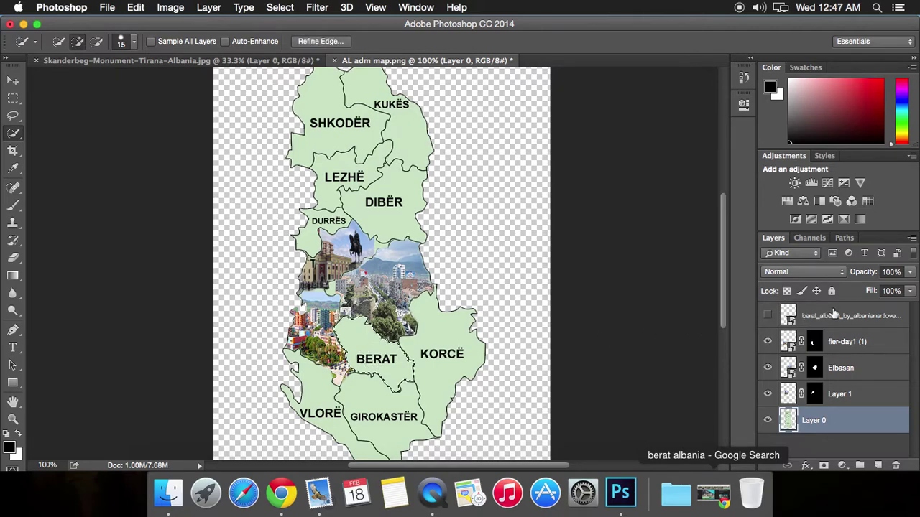
# - Show the Berat photo layer again and add a layer mask to it from the Berat region selection
pyautogui.click(834, 315)
pyautogui.click(767, 315)
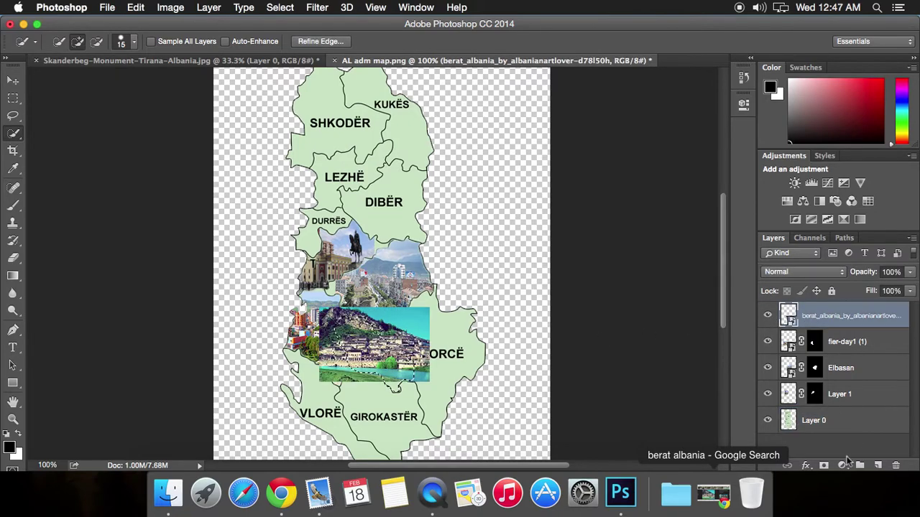
pyautogui.click(824, 466)
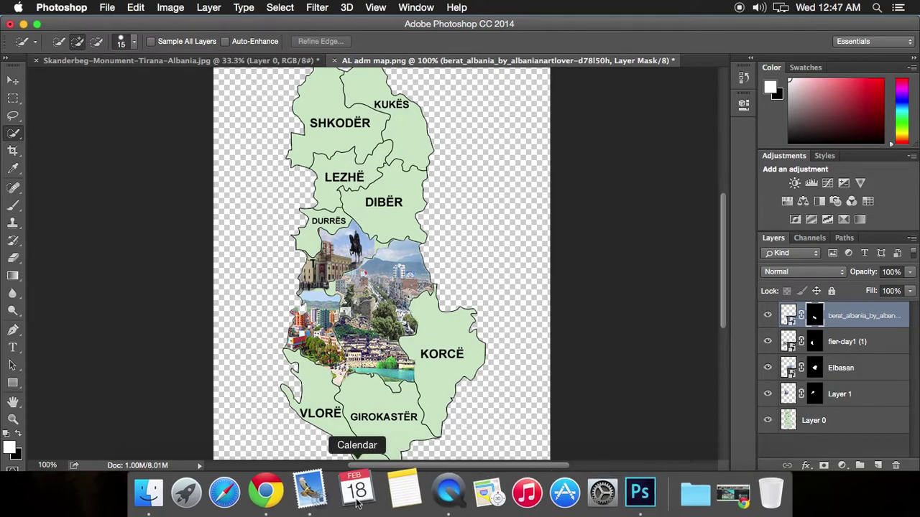
# - Switch to Chrome and search Google Images for "korce albania"
pyautogui.click(290, 508)
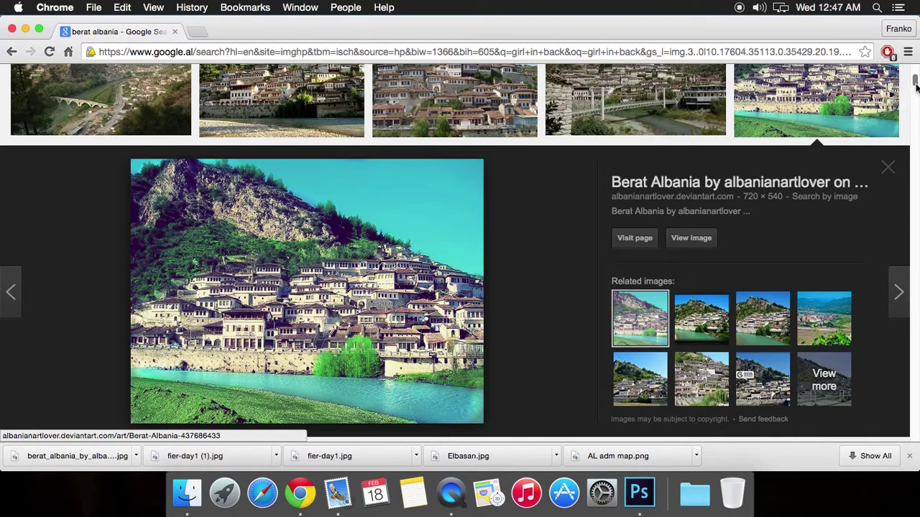
pyautogui.scroll(5, 916, 87)
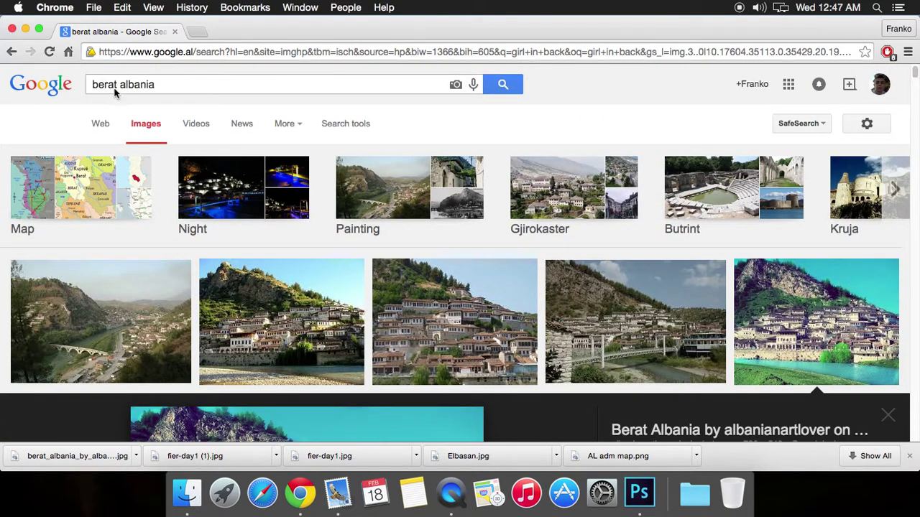
pyautogui.click(117, 88)
pyautogui.press('BackSpace')
pyautogui.press('BackSpace')
pyautogui.press('BackSpace')
pyautogui.press('BackSpace')
pyautogui.press('BackSpace')
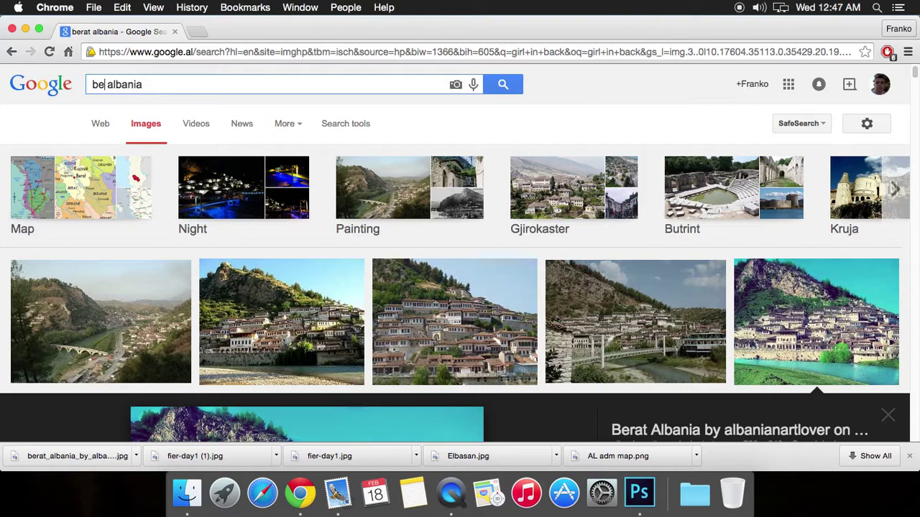
pyautogui.write('korce')
pyautogui.press('Return')
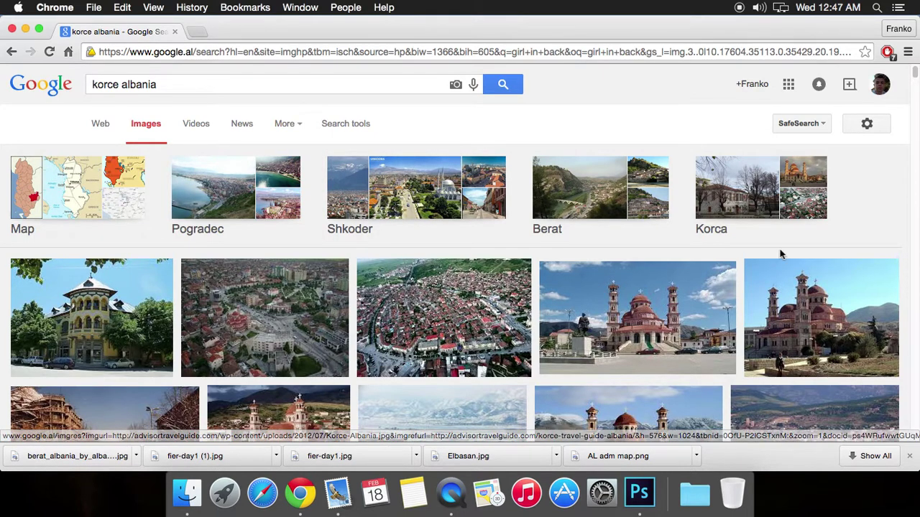
# - Refine the image search to "korce albania snow"
pyautogui.moveTo(914, 72)
pyautogui.mouseDown()
pyautogui.moveTo(915, 94)
pyautogui.moveTo(916, 65)
pyautogui.mouseUp()
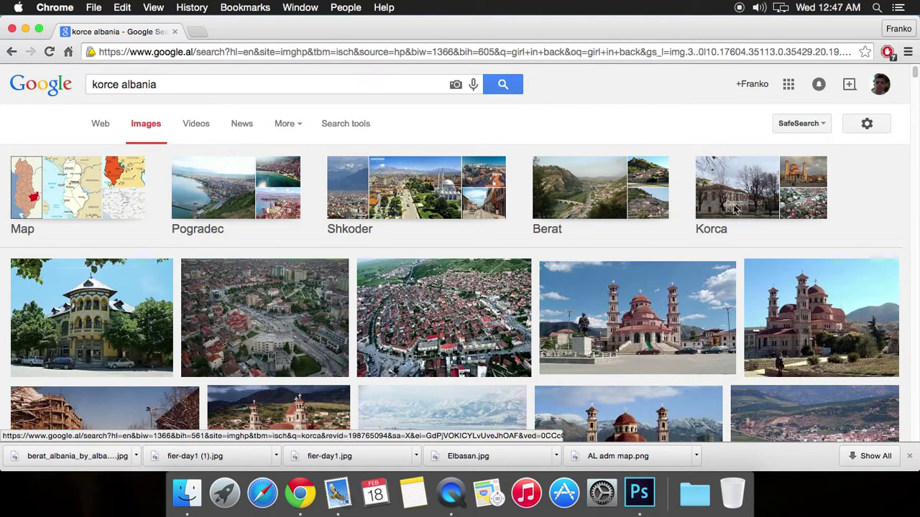
pyautogui.click(182, 86)
pyautogui.write('snow')
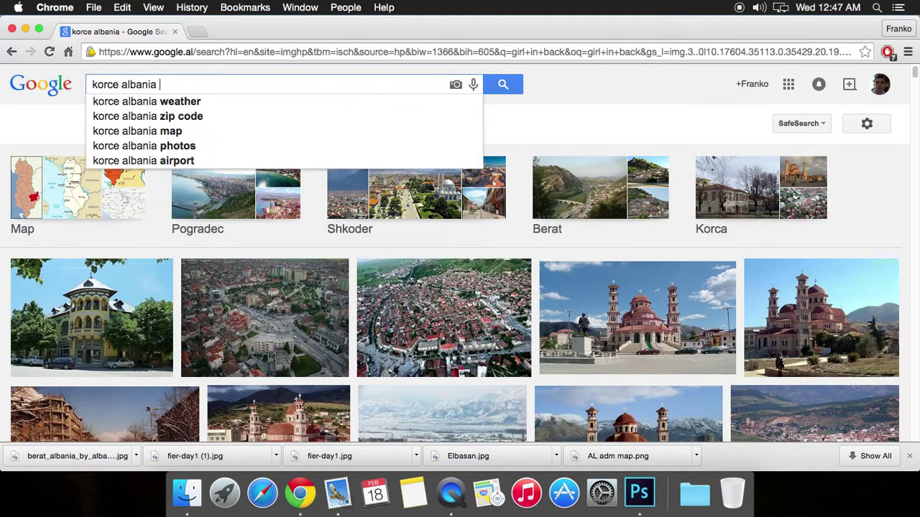
pyautogui.press('Return')
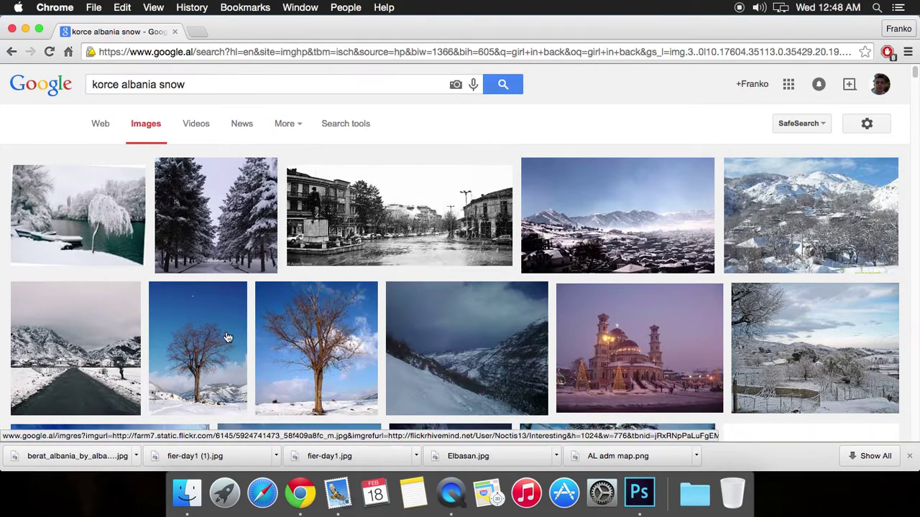
# - Save the snowy lake photo from ialbania.com to the Desktop as k_snow_250188_rotated
pyautogui.click(113, 230)
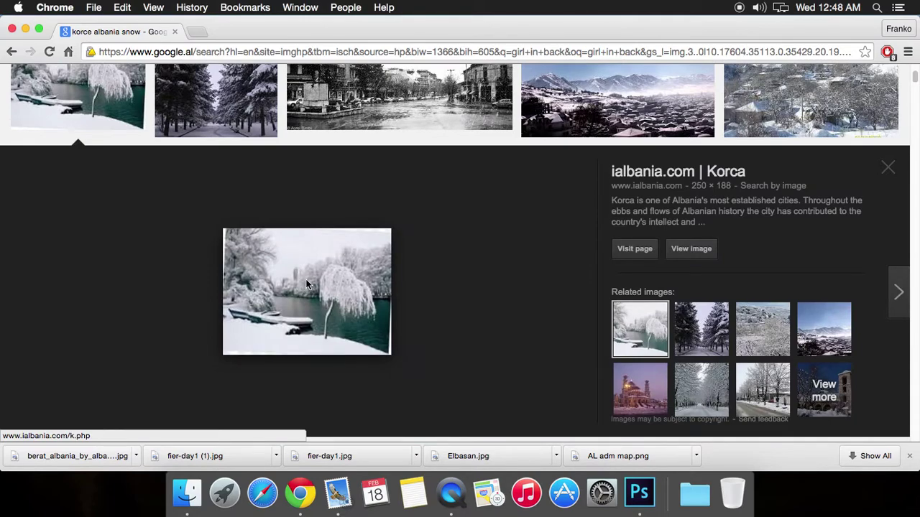
pyautogui.rightClick(306, 284)
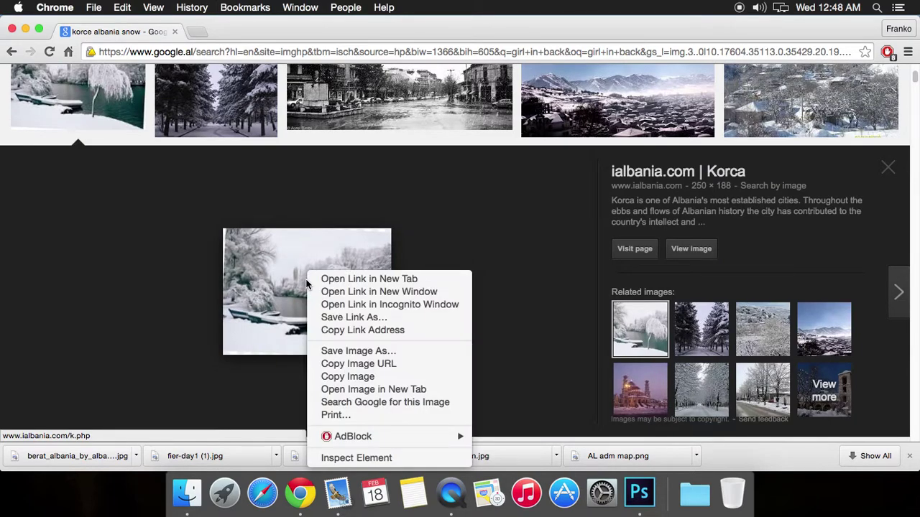
pyautogui.click(385, 353)
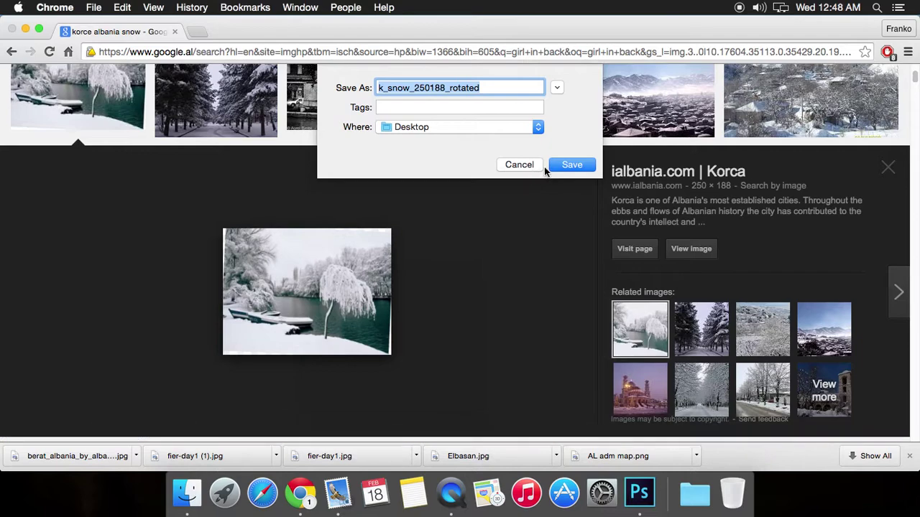
pyautogui.click(572, 165)
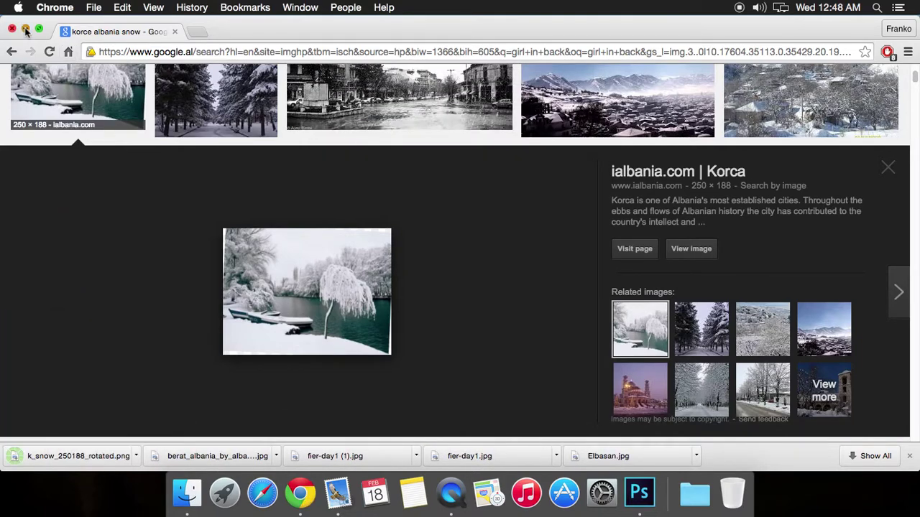
# - Switch back to Photoshop and place k_snow_250188_rotated from the Desktop into the AL adm map document
pyautogui.click(25, 29)
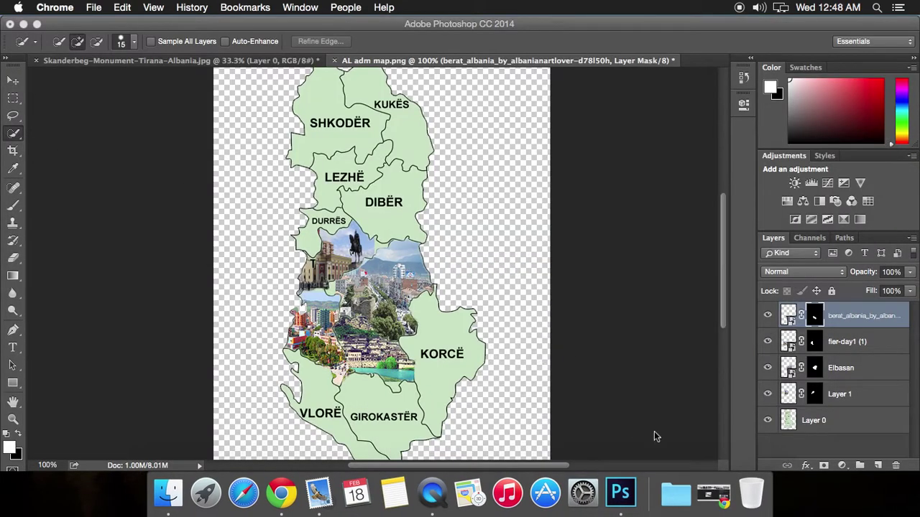
pyautogui.click(836, 514)
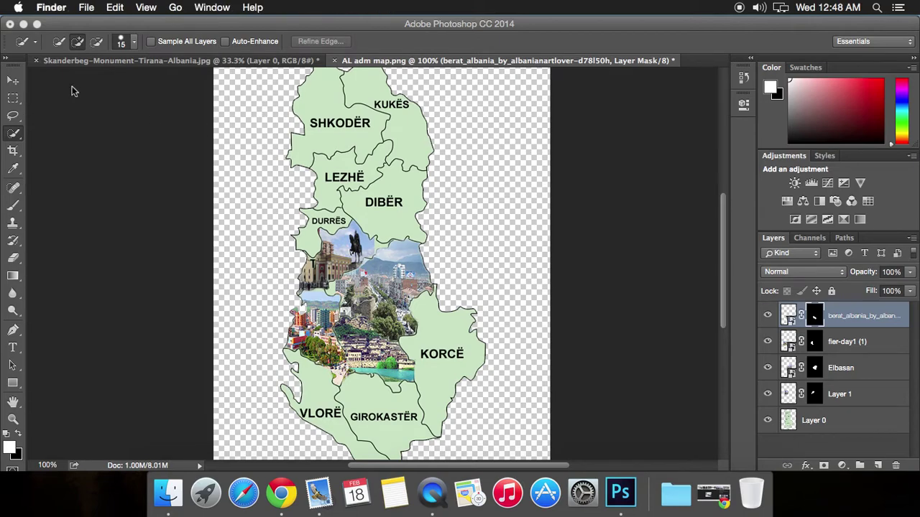
pyautogui.click(21, 26)
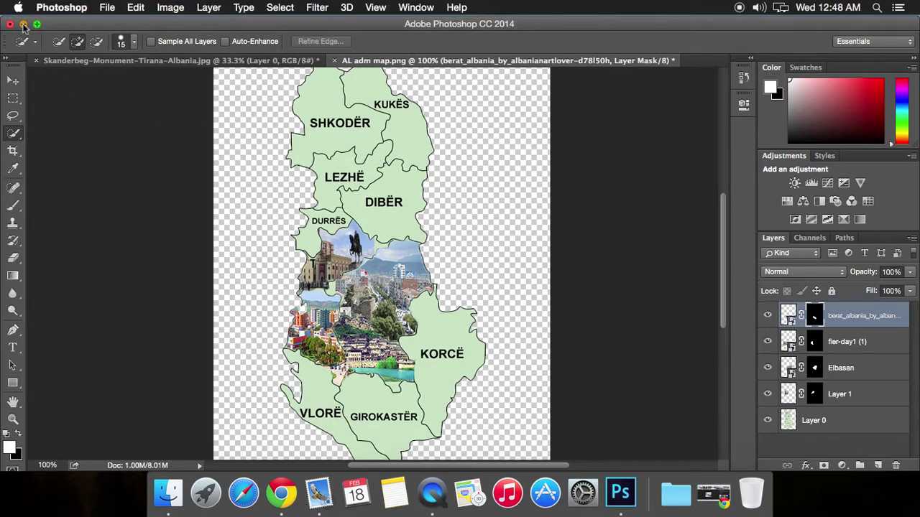
pyautogui.click(23, 25)
pyautogui.moveTo(810, 89); pyautogui.dragTo(620, 397)
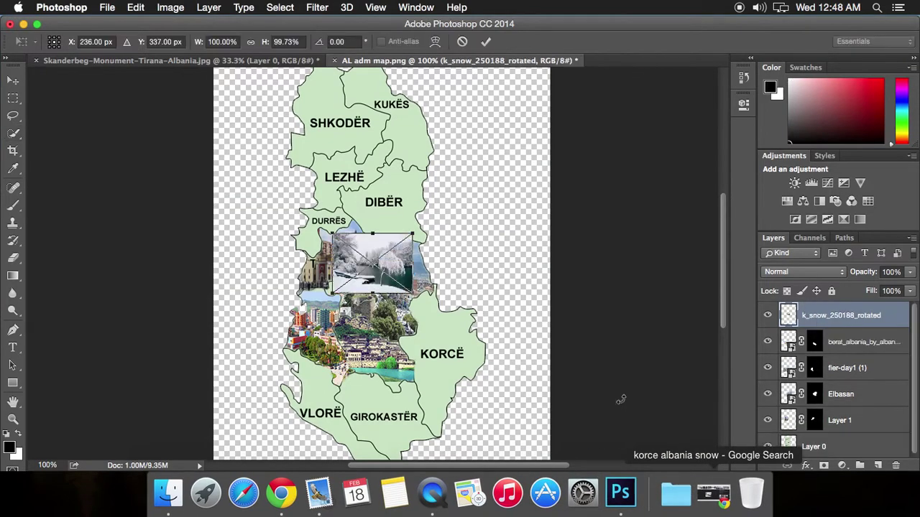
# - Move the placed snow photo over the Korçë region, stretch it to about 160% width and 248% height, and commit the placement
pyautogui.moveTo(383, 262); pyautogui.dragTo(446, 316)
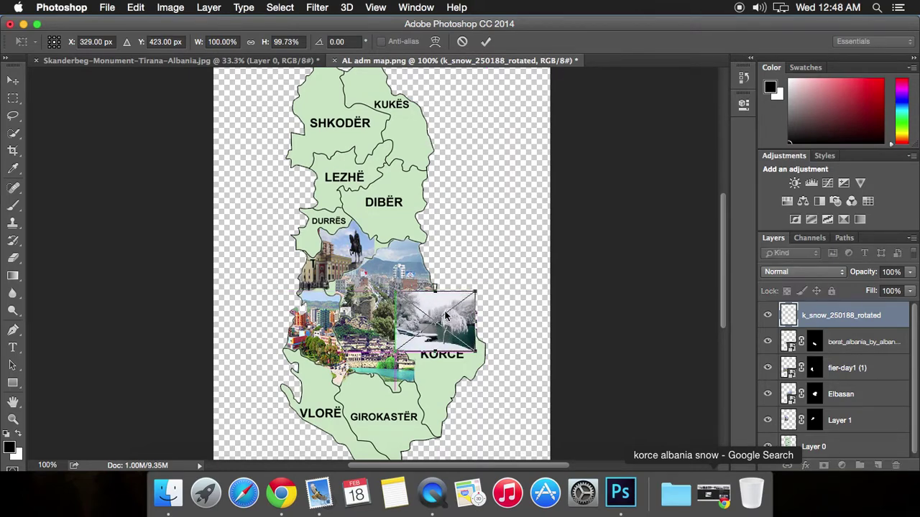
pyautogui.moveTo(475, 350); pyautogui.dragTo(524, 441)
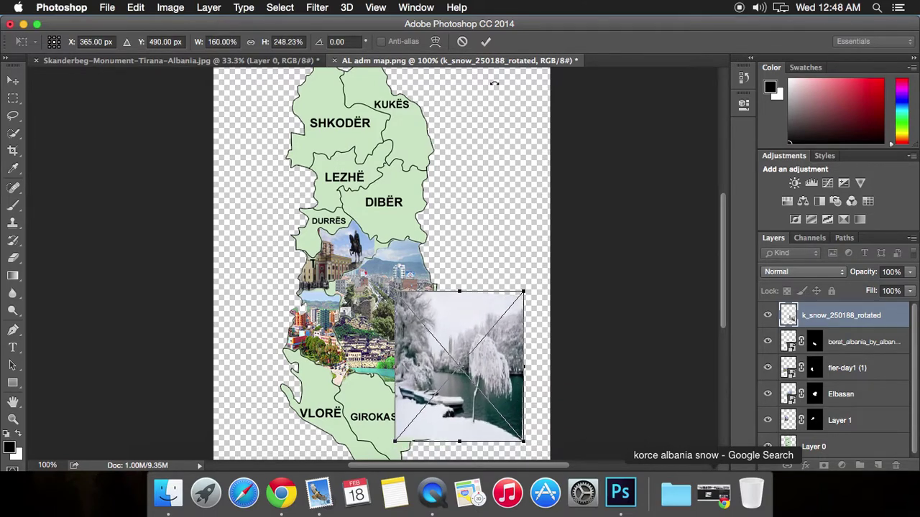
pyautogui.click(486, 42)
# - Hide the snow photo layer and select the Korçë region on Layer 0 with the Quick Selection tool
pyautogui.press('w')
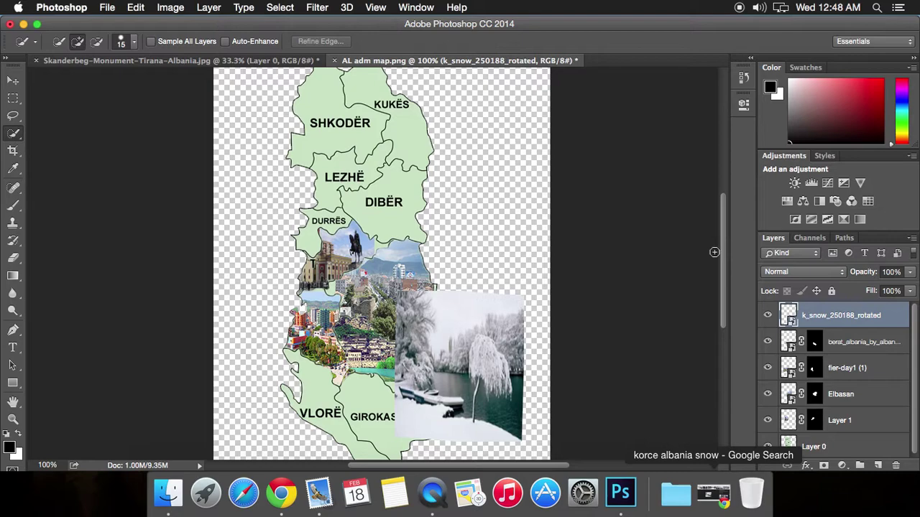
pyautogui.click(767, 316)
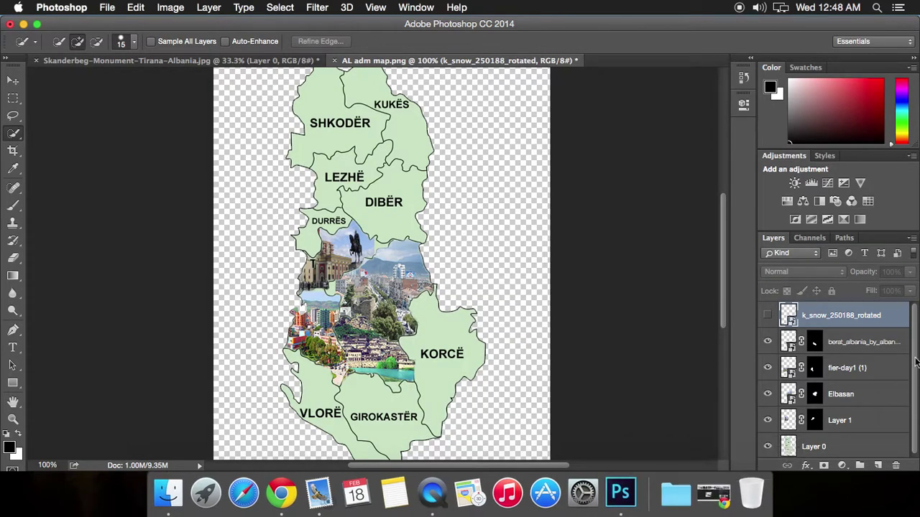
pyautogui.scroll(-1, 907, 406)
pyautogui.click(823, 446)
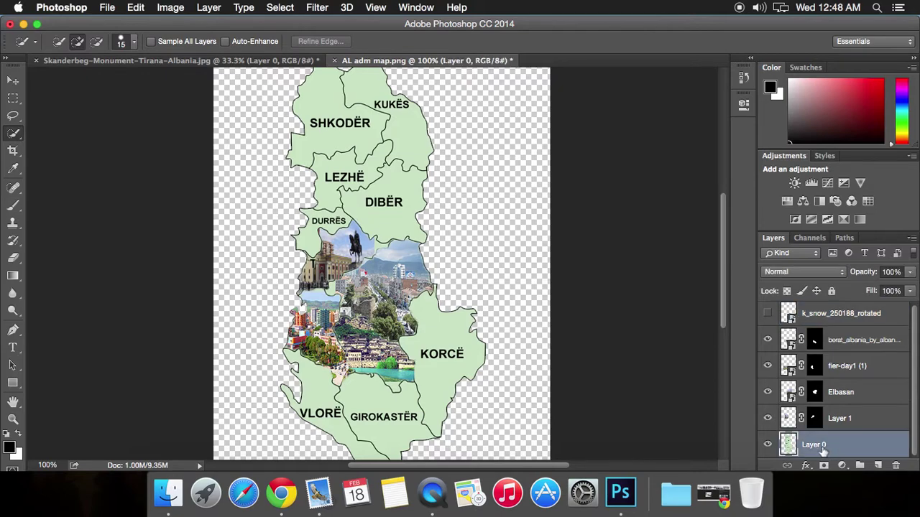
pyautogui.click(435, 335)
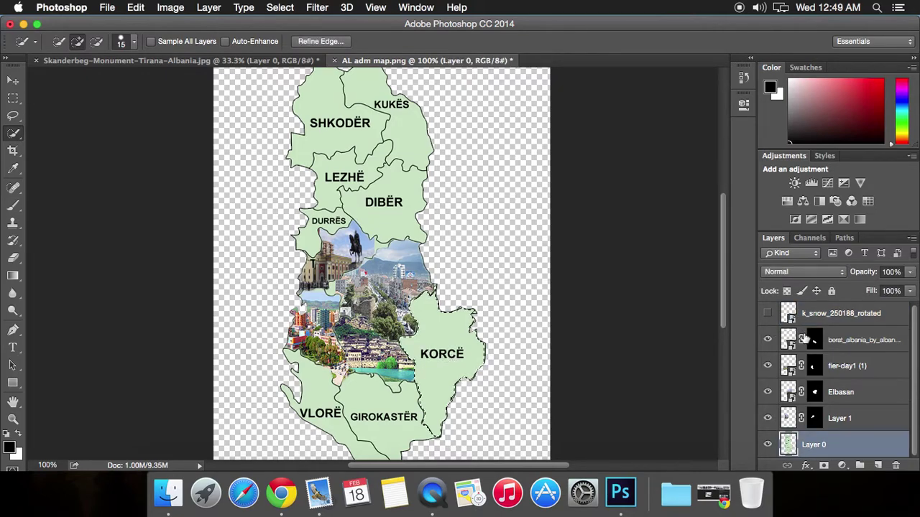
# - Show the k_snow_250188_rotated layer again and add a layer mask to it from the Korçë region selection
pyautogui.click(834, 316)
pyautogui.click(767, 314)
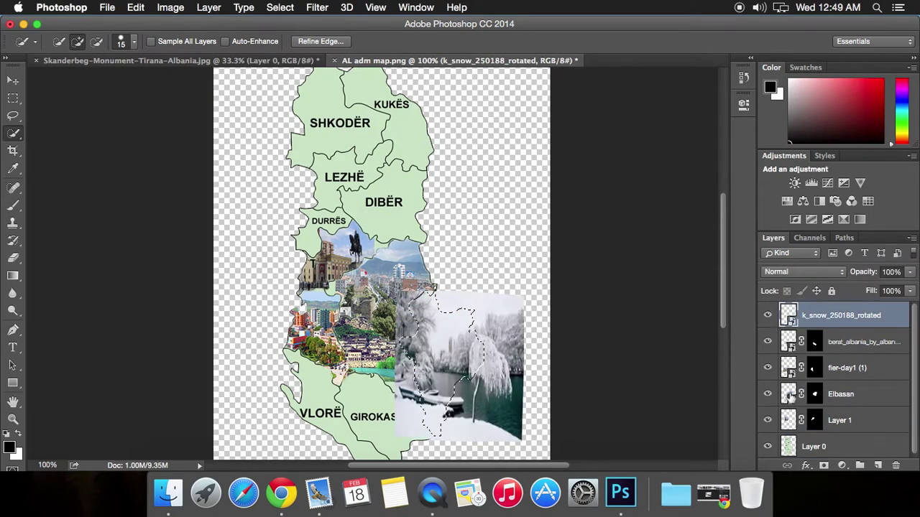
pyautogui.click(823, 465)
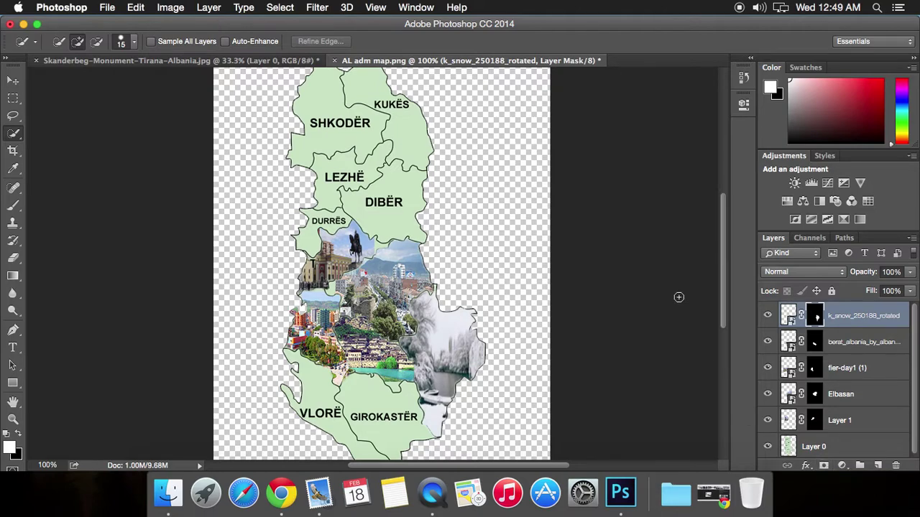
# - Switch to Chrome and return to the image search results
pyautogui.click(281, 493)
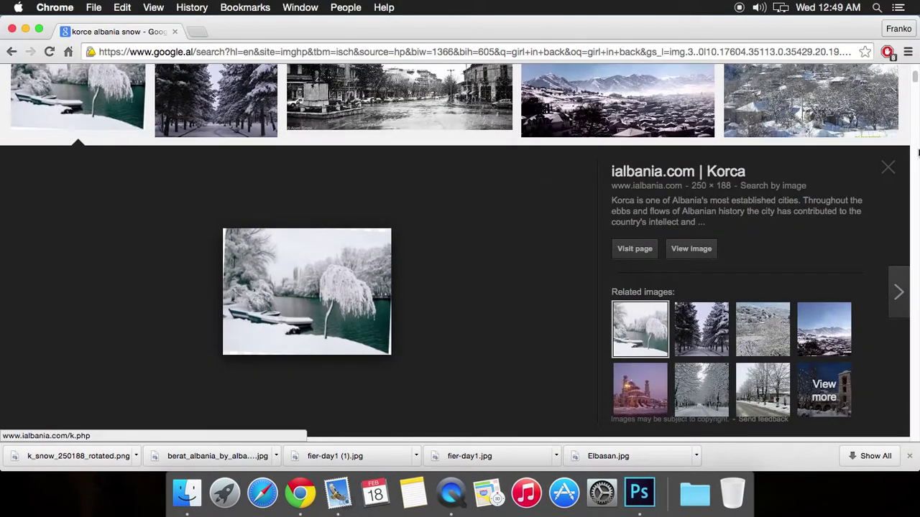